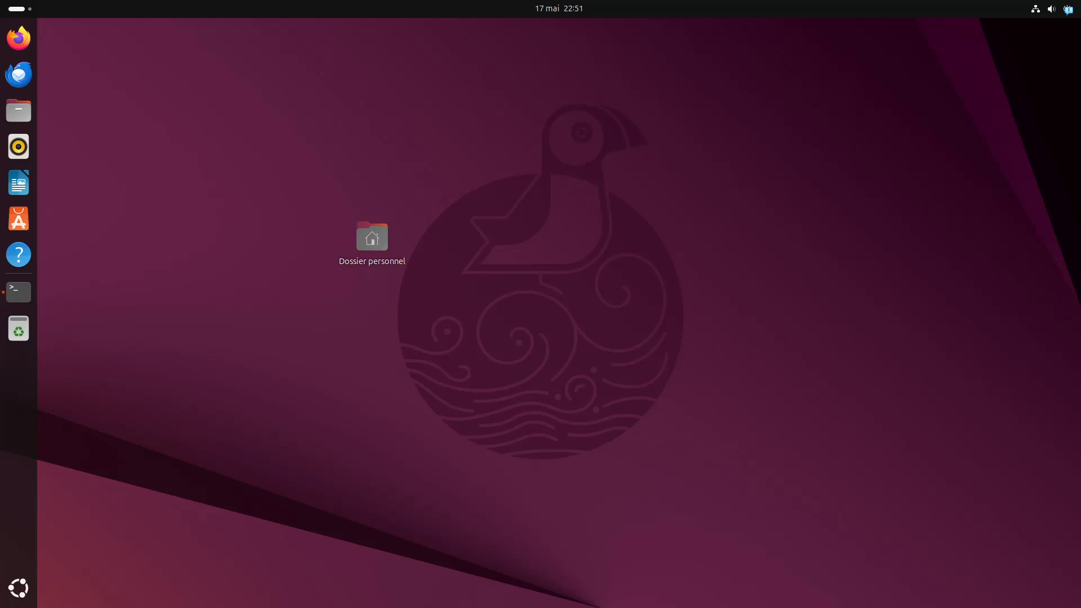
Step: Open a terminal and install gnome-browser-connector with sudo apt-get, authorising it with the account password
click(18, 291)
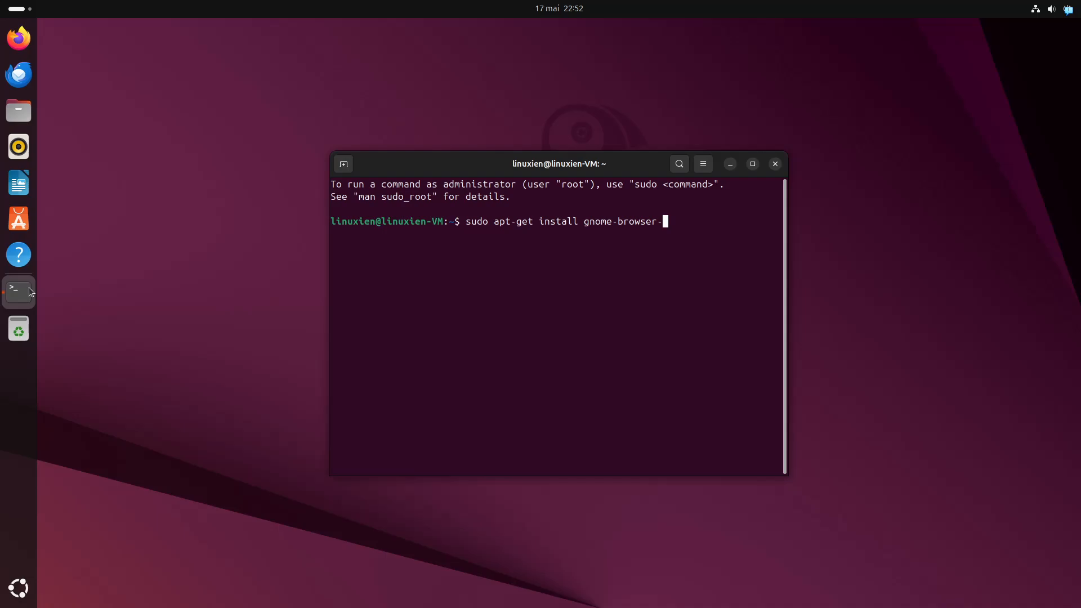
text(connector)
key(Return)
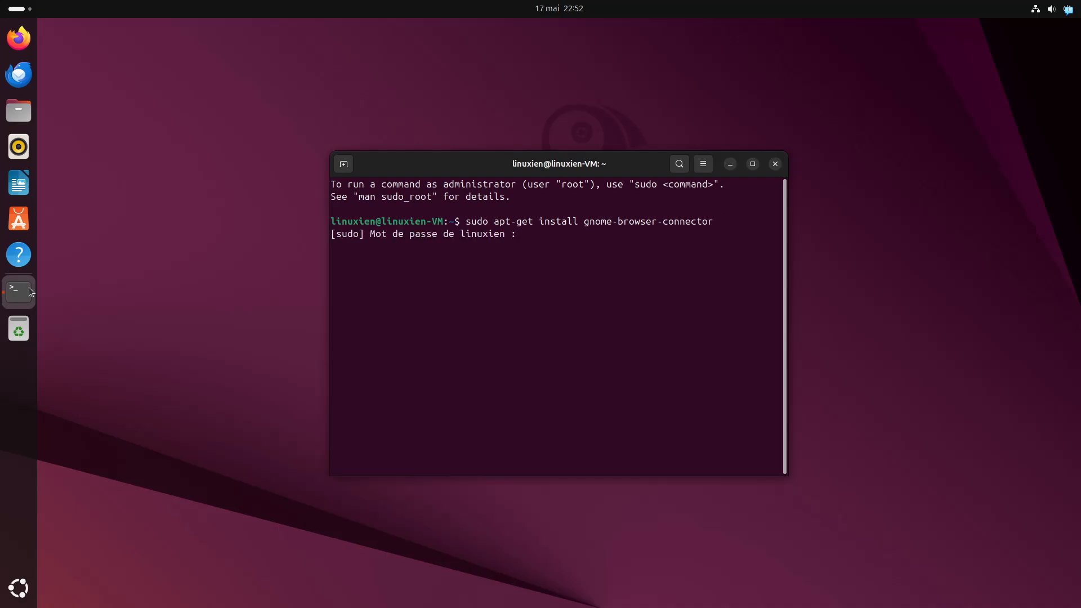
key(Return)
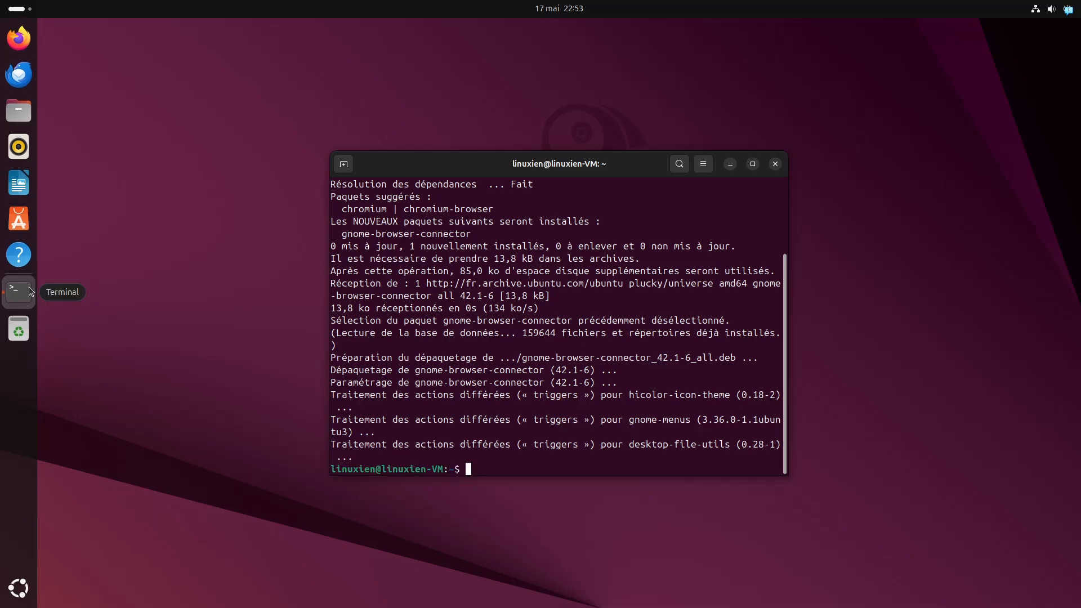
Step: Switch to Firefox, open the GNOME Extensions site through the Intégration à GNOME Shell extension, and allow the WebExtension backend to start
click(19, 52)
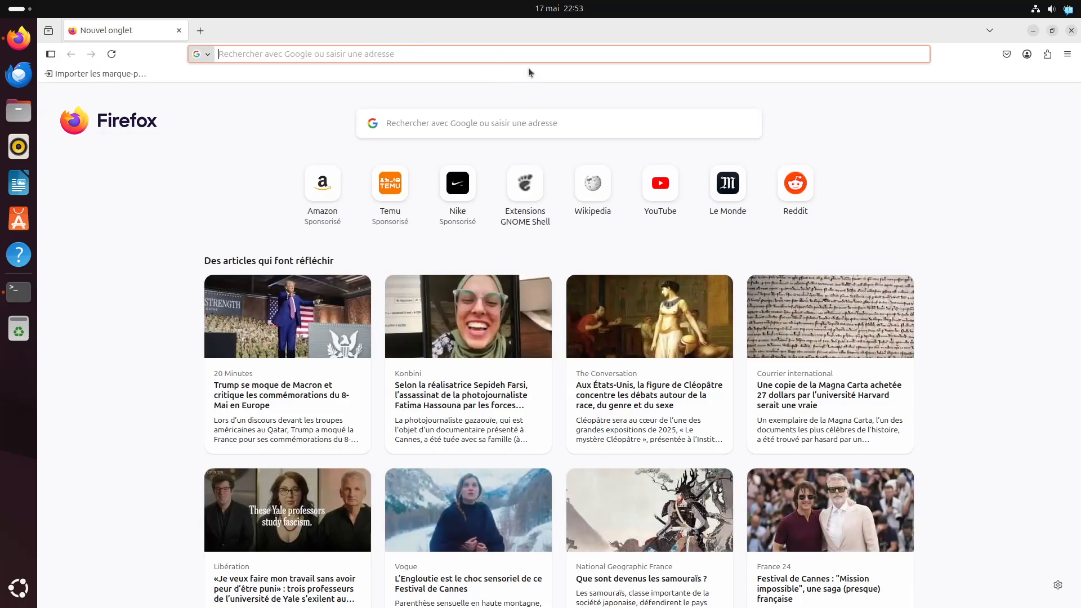
click(1047, 55)
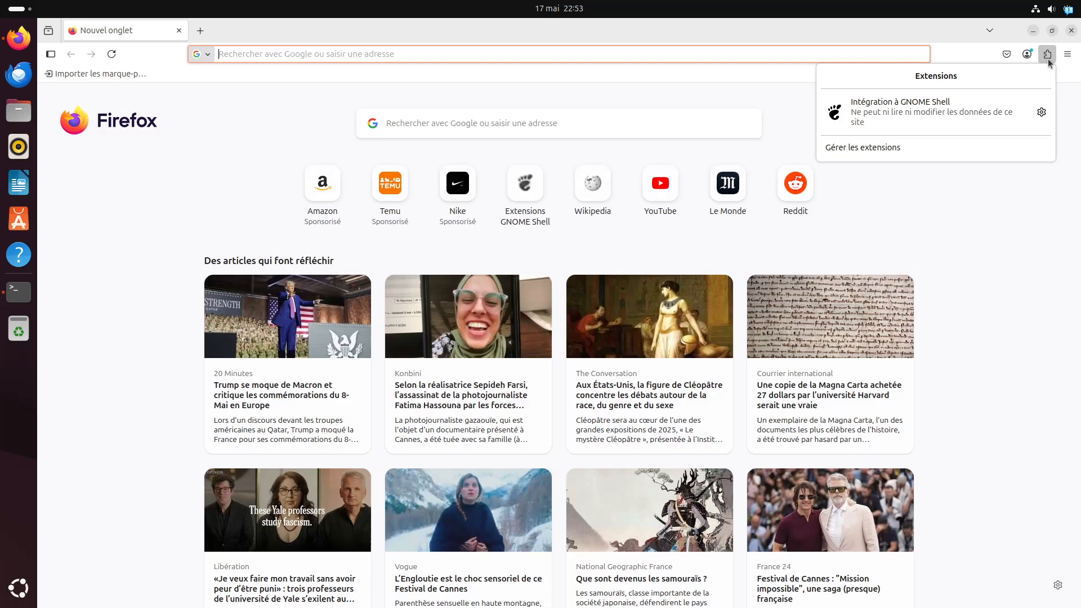
click(987, 110)
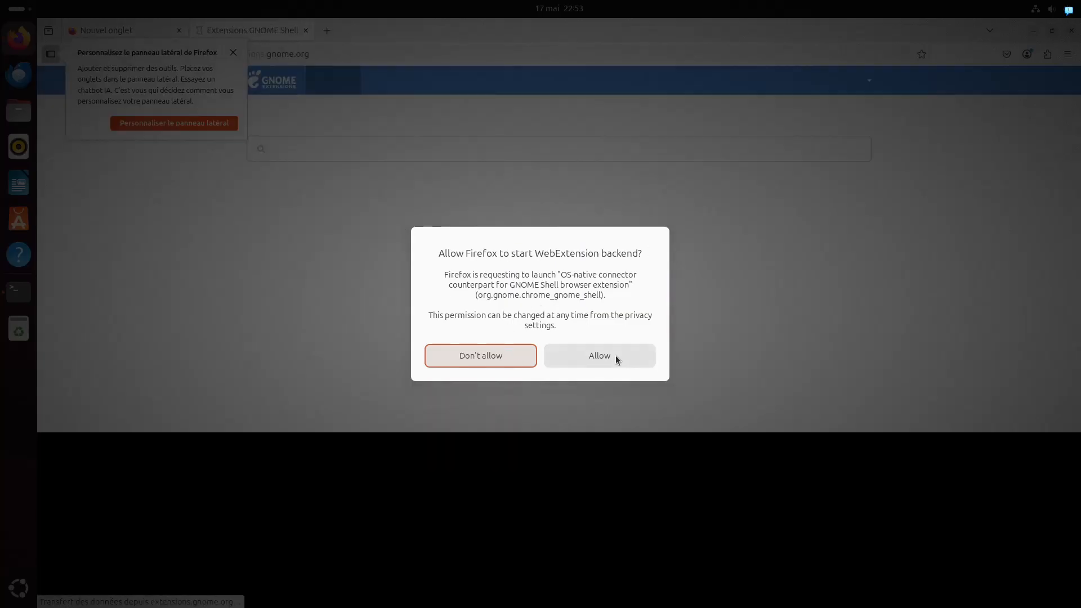
click(615, 356)
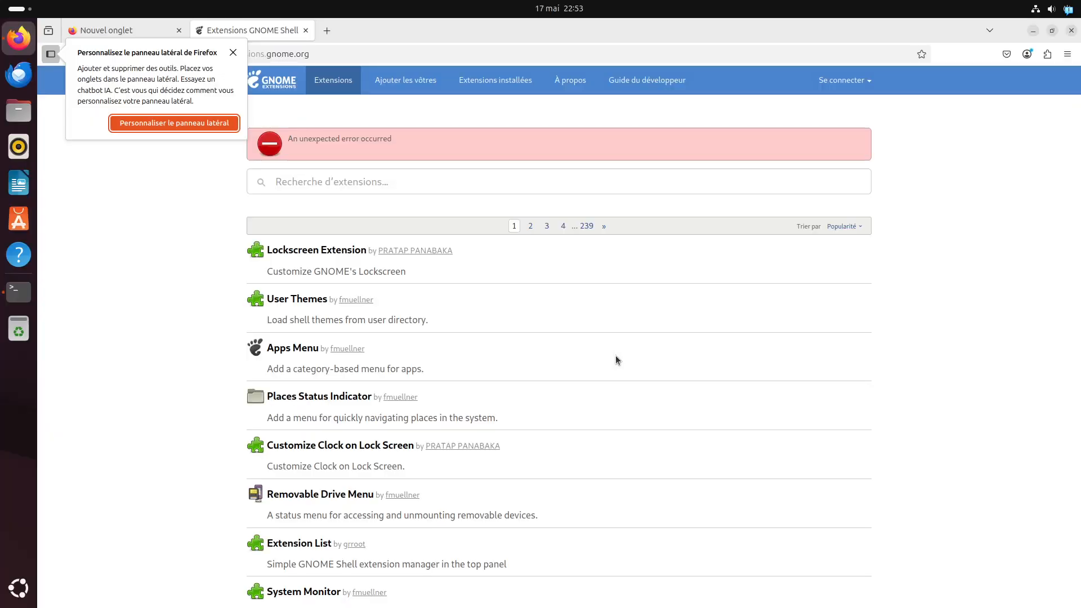
Step: View the installed extensions in Firefox's add-on manager
click(1070, 55)
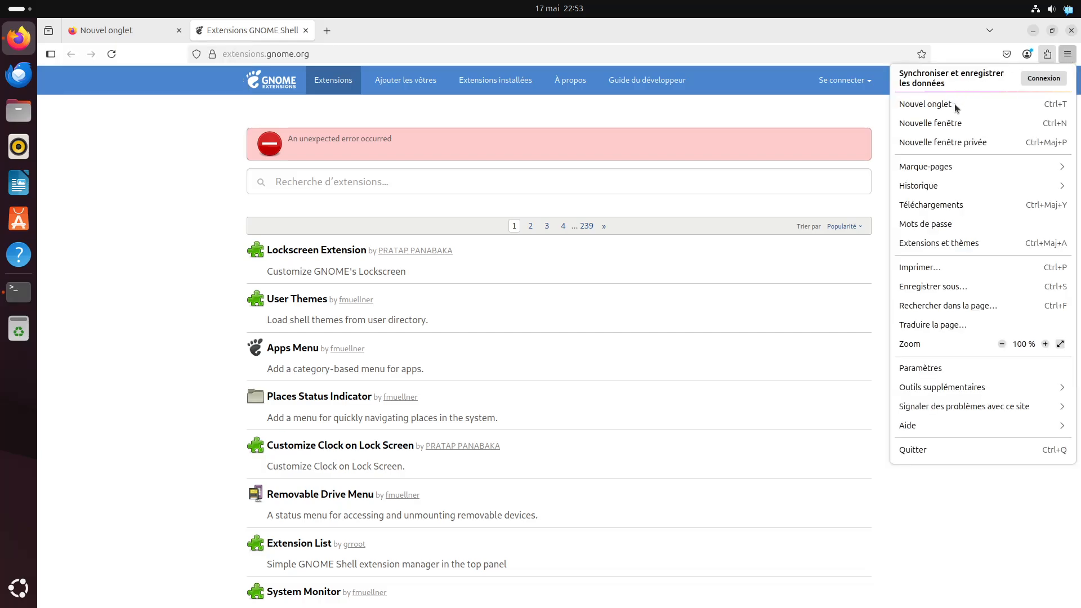
click(955, 242)
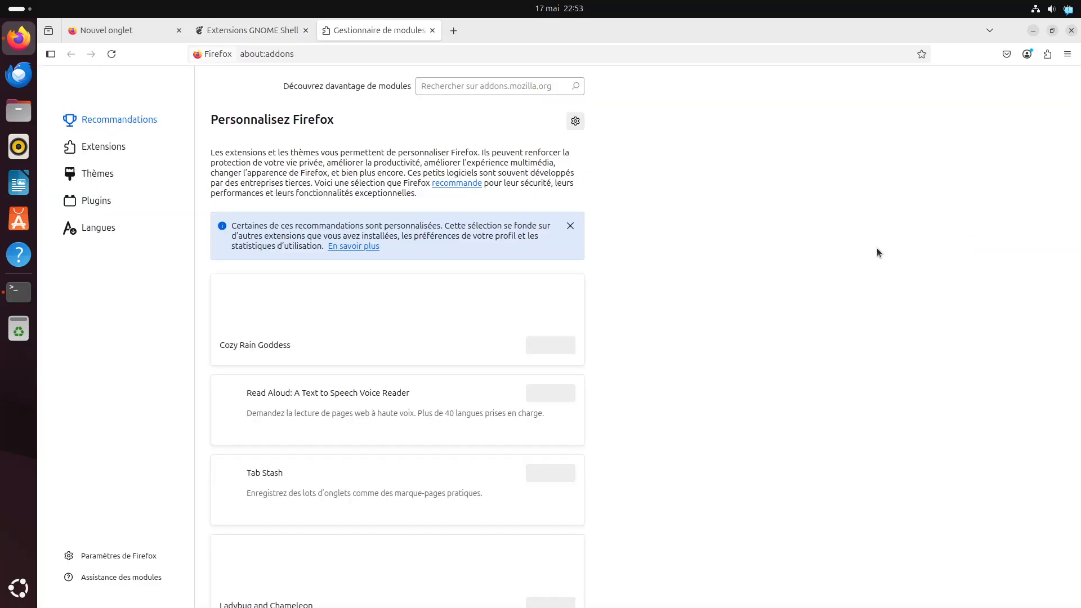
click(126, 147)
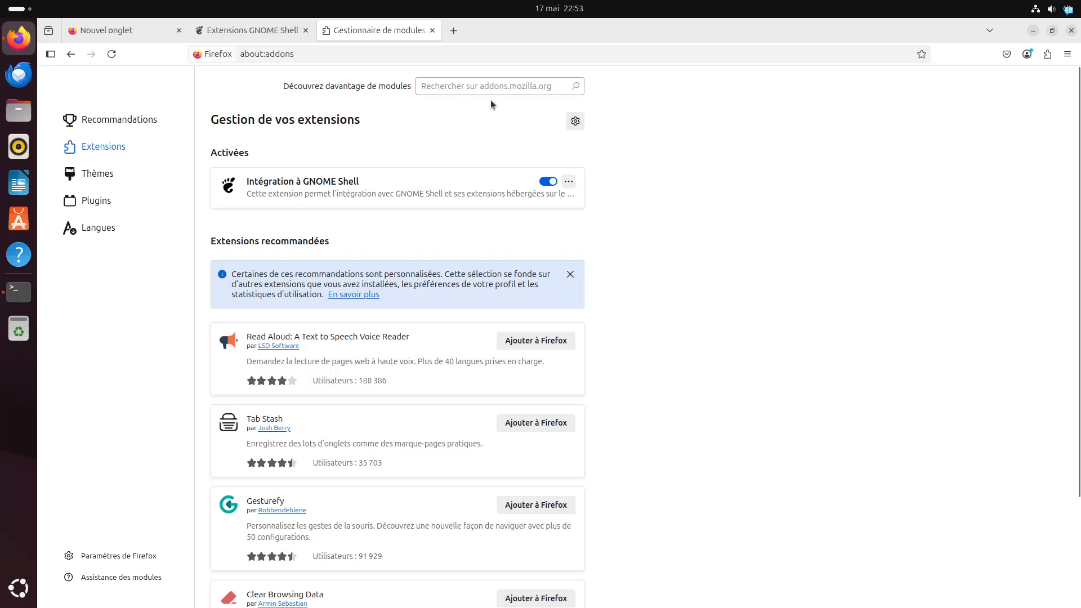
Step: Search the Firefox add-ons site for "gnome", view the Intégration à GNOME Shell page, and check the browser's extension list
click(519, 80)
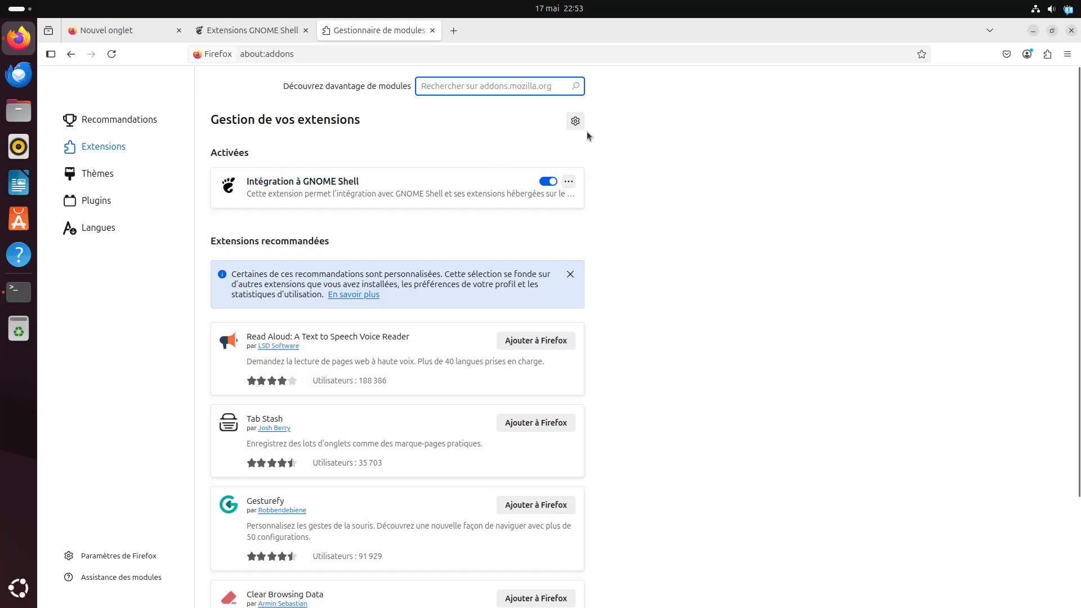
scroll(565, 188, down, 3)
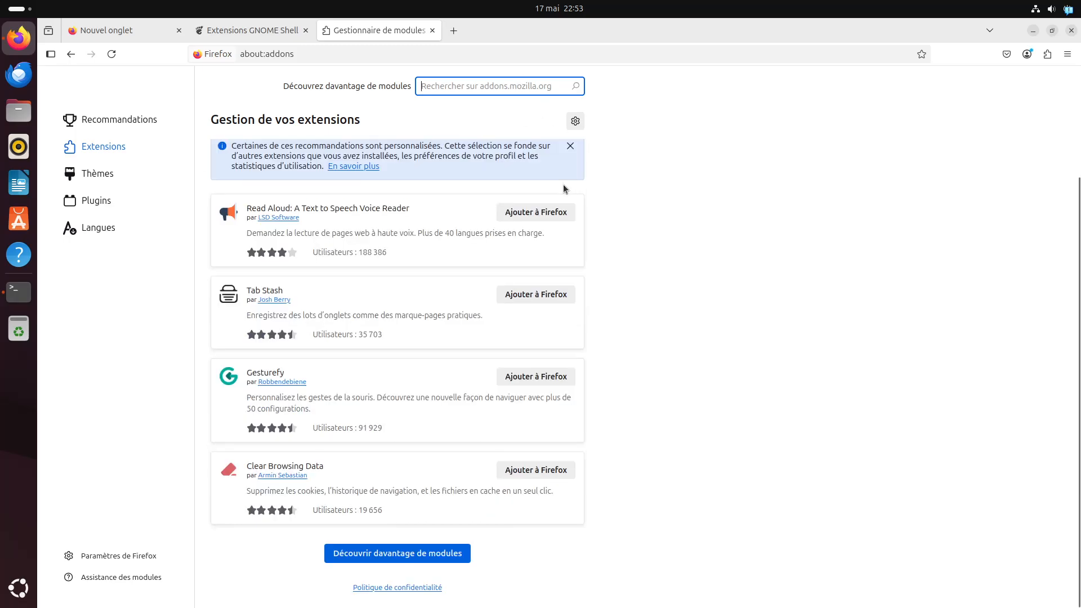
click(447, 559)
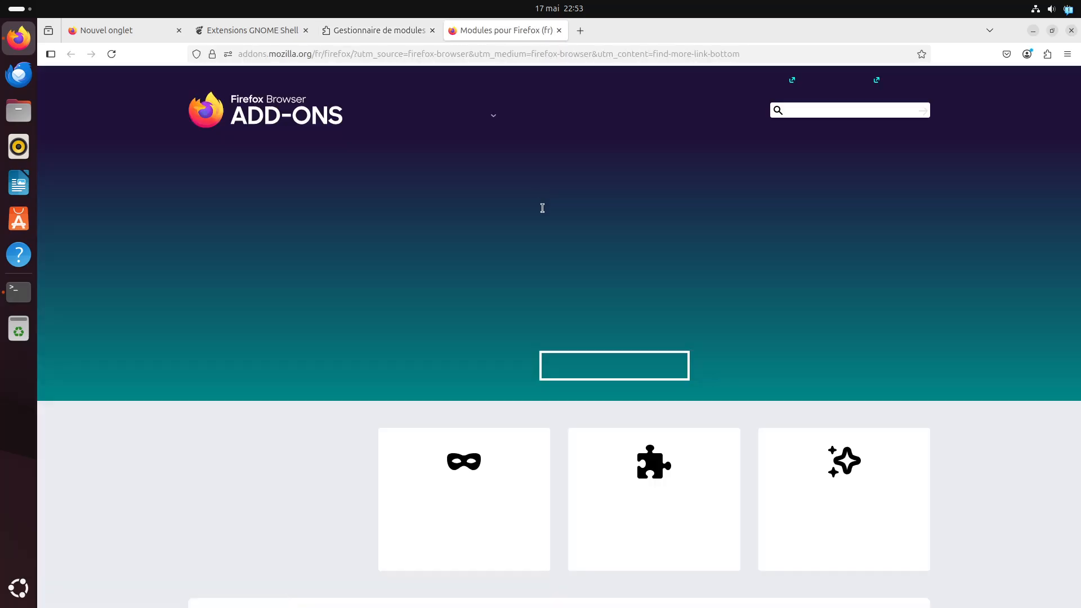
click(843, 109)
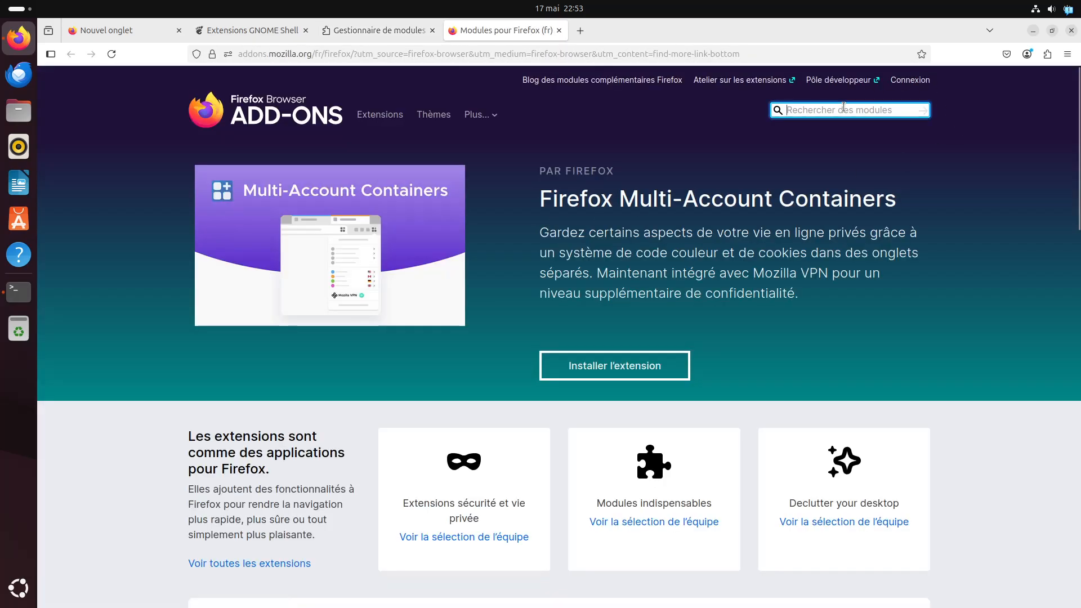
text(gnome)
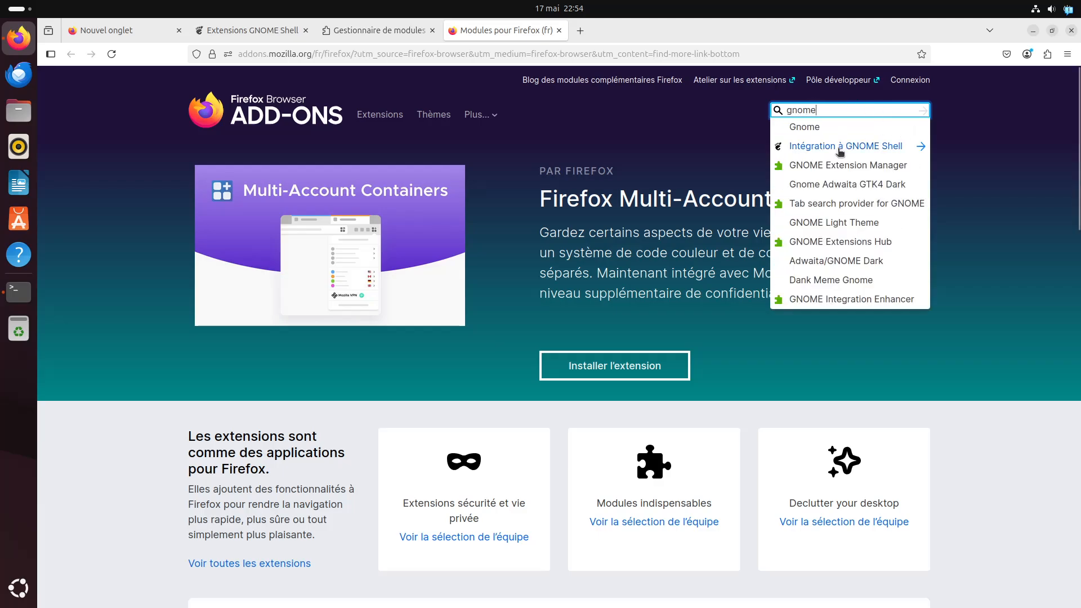
click(840, 148)
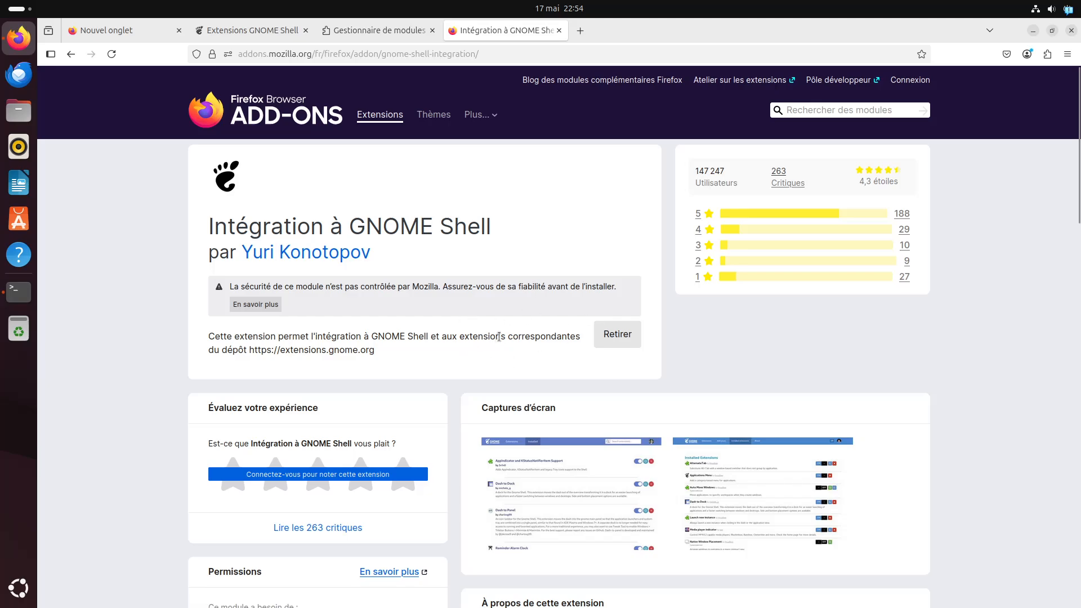
click(1046, 54)
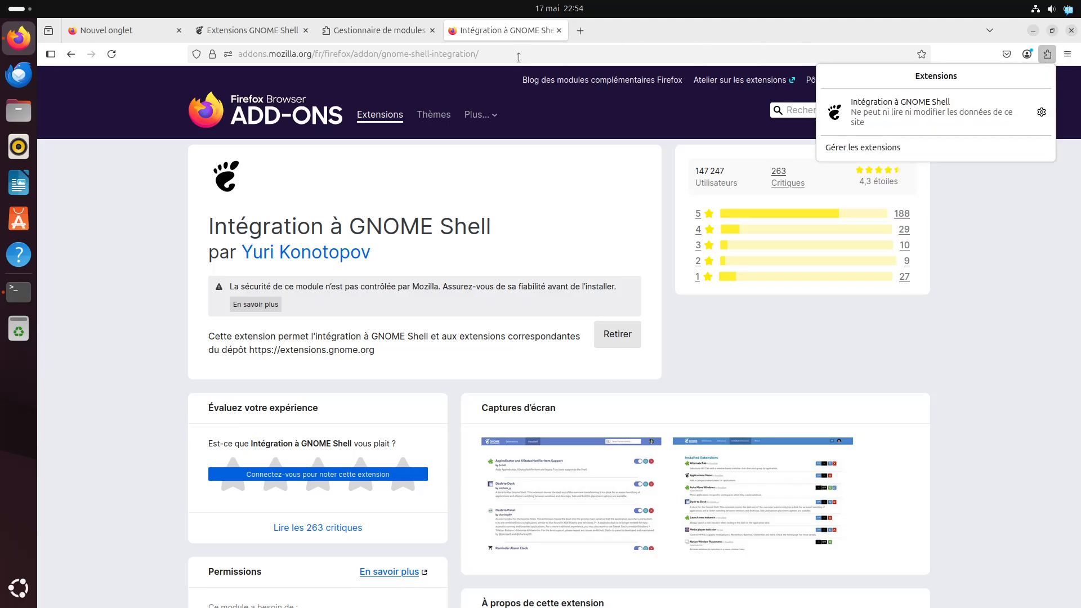
Step: Return to the GNOME Extensions site, browse the extension list, and sort it by Téléchargements
click(388, 29)
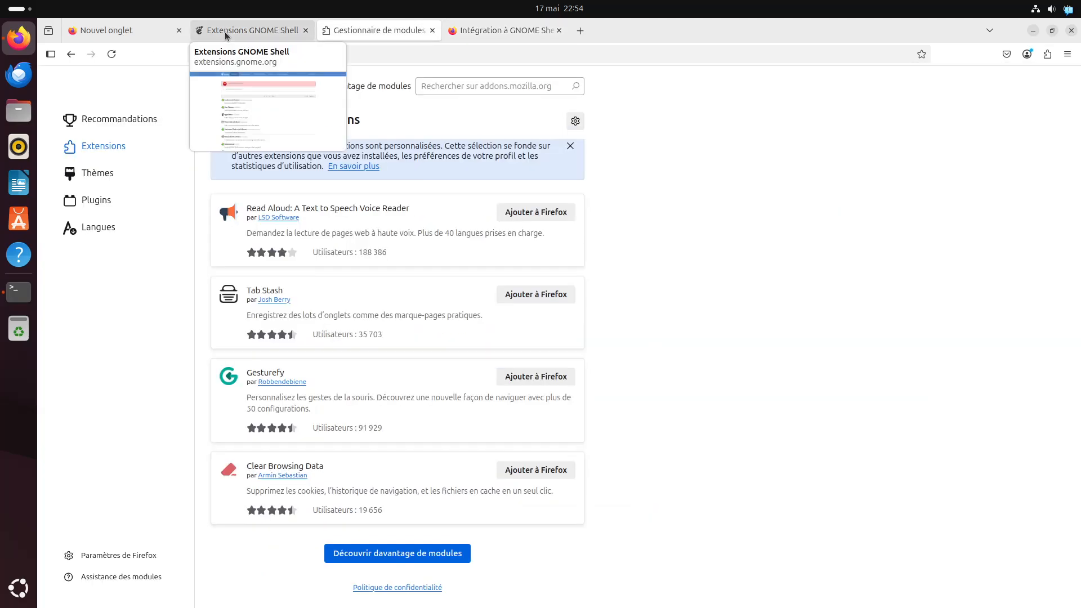
click(225, 31)
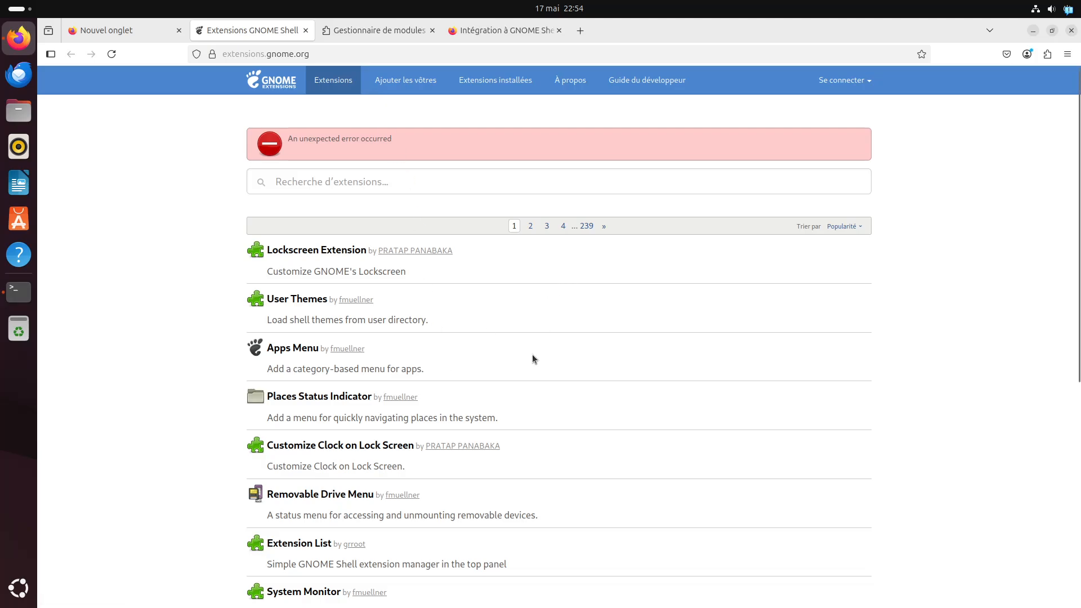
scroll(532, 359, down, 6)
scroll(535, 392, up, 4)
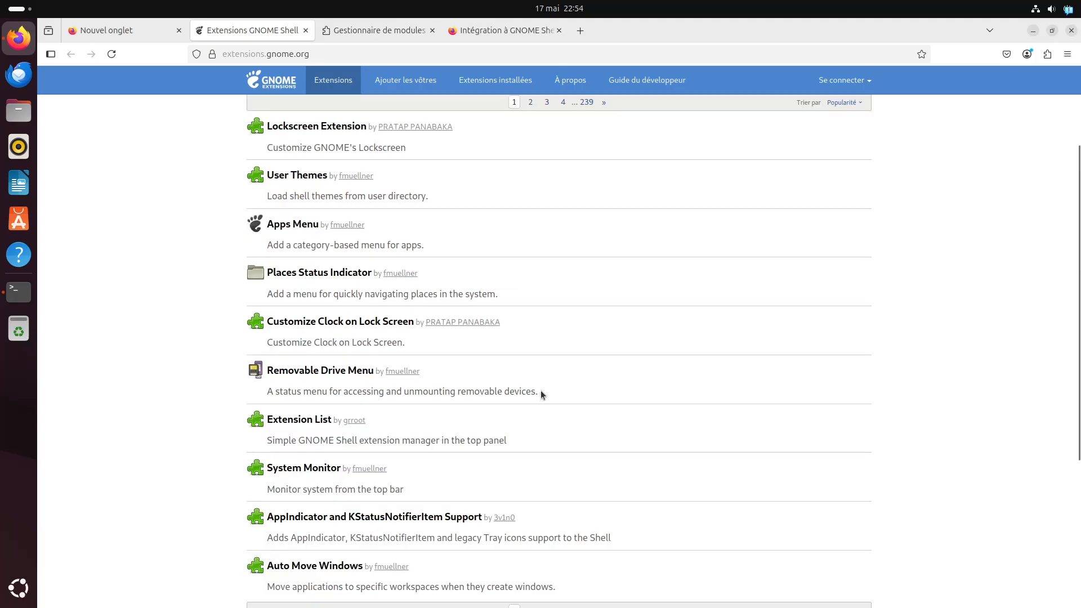
scroll(543, 387, up, 2)
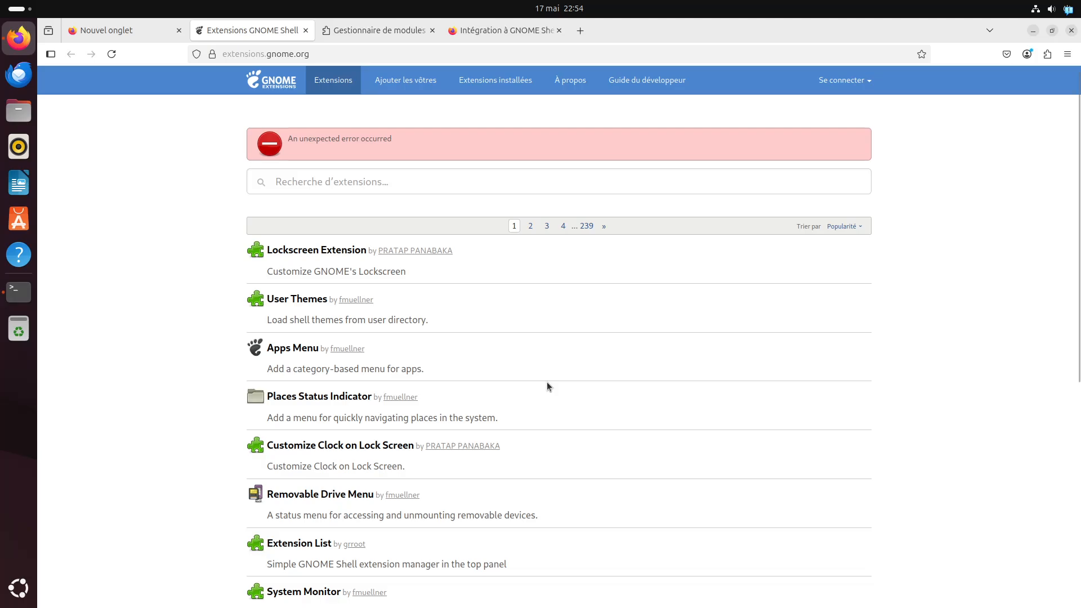
click(846, 226)
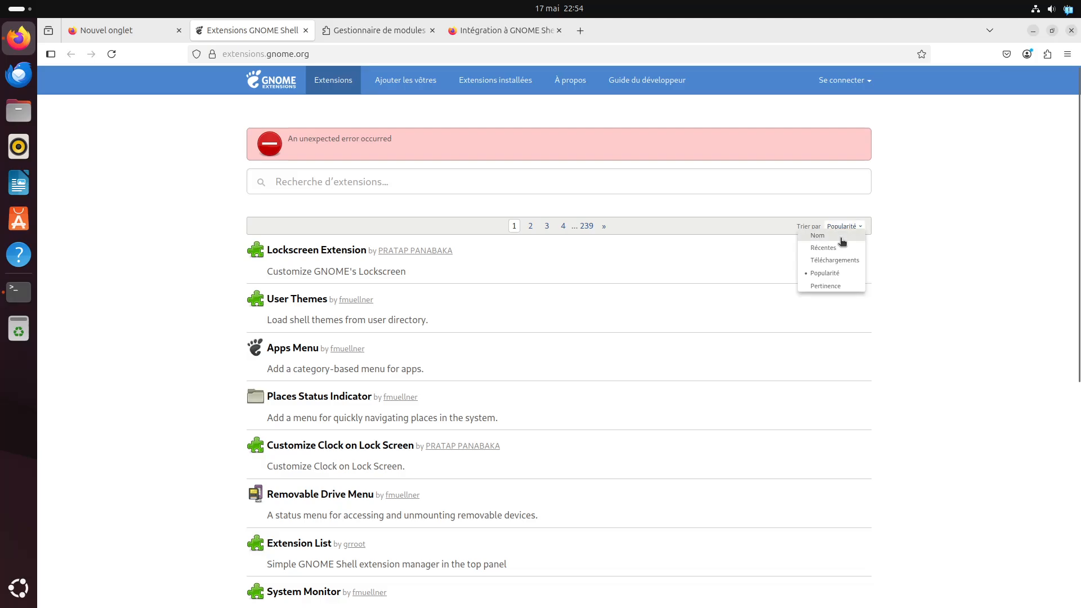
click(846, 259)
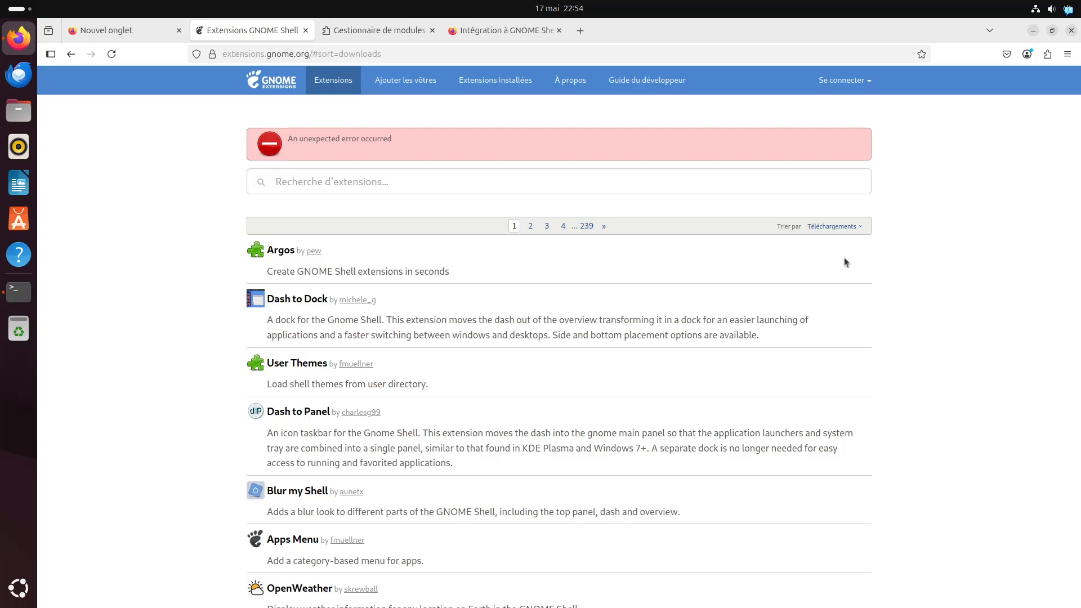
Step: Open the Dash to Panel extension page, enable the extension, and confirm its installation
click(326, 414)
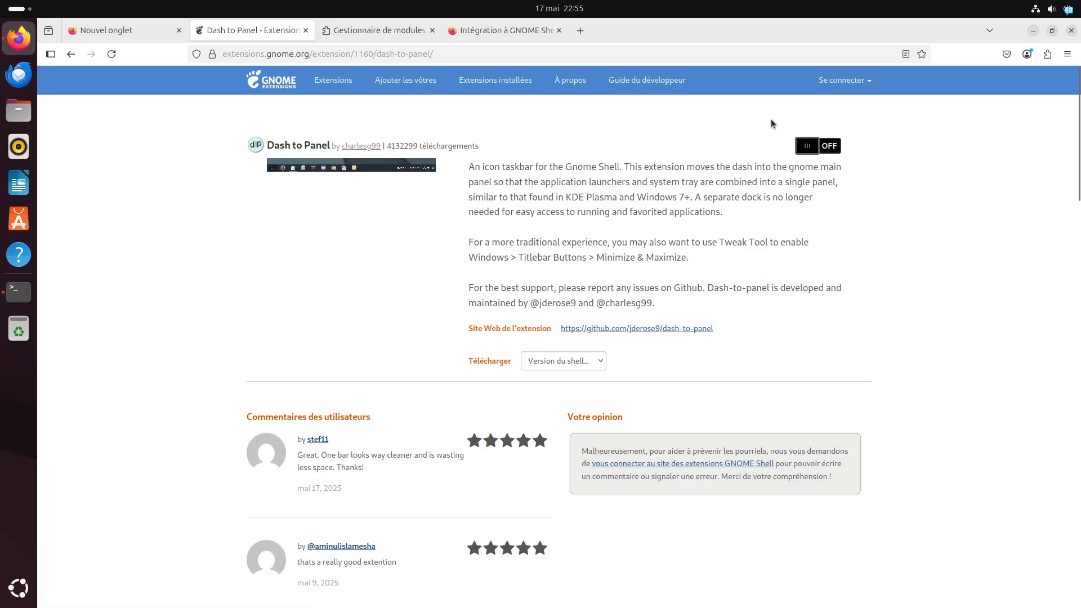
click(805, 145)
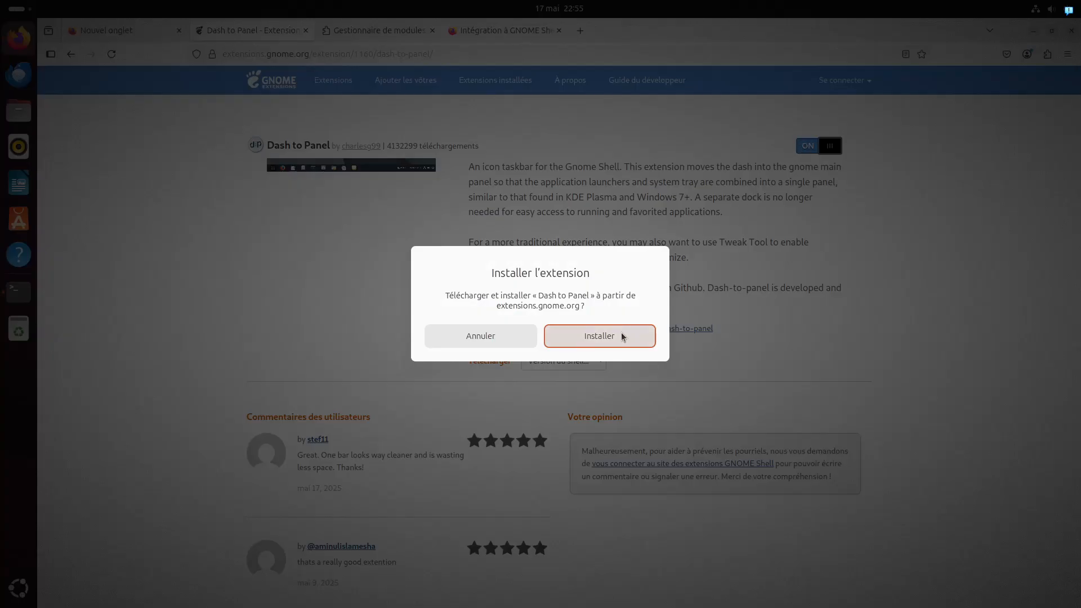
click(620, 332)
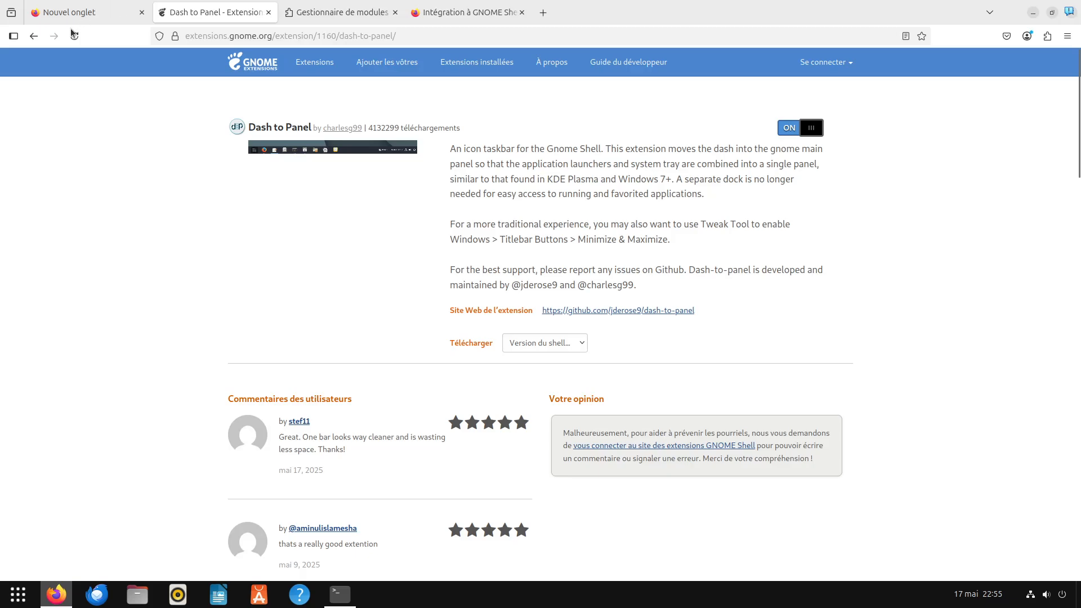
Step: Return to the extension list and open the Dash to Panel settings at the panel element visibility options
click(34, 36)
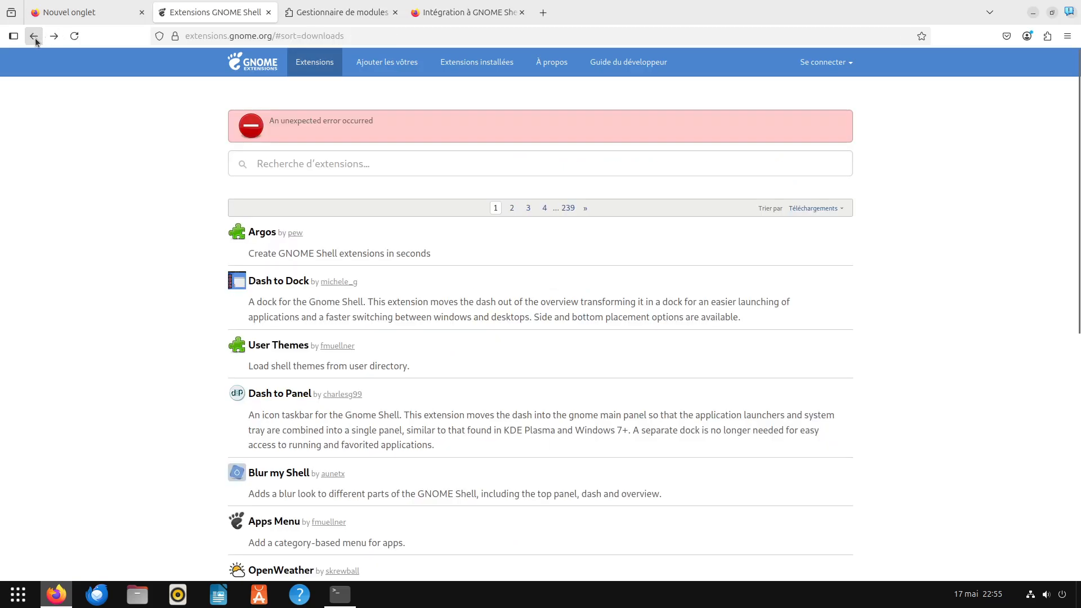
right_click(838, 603)
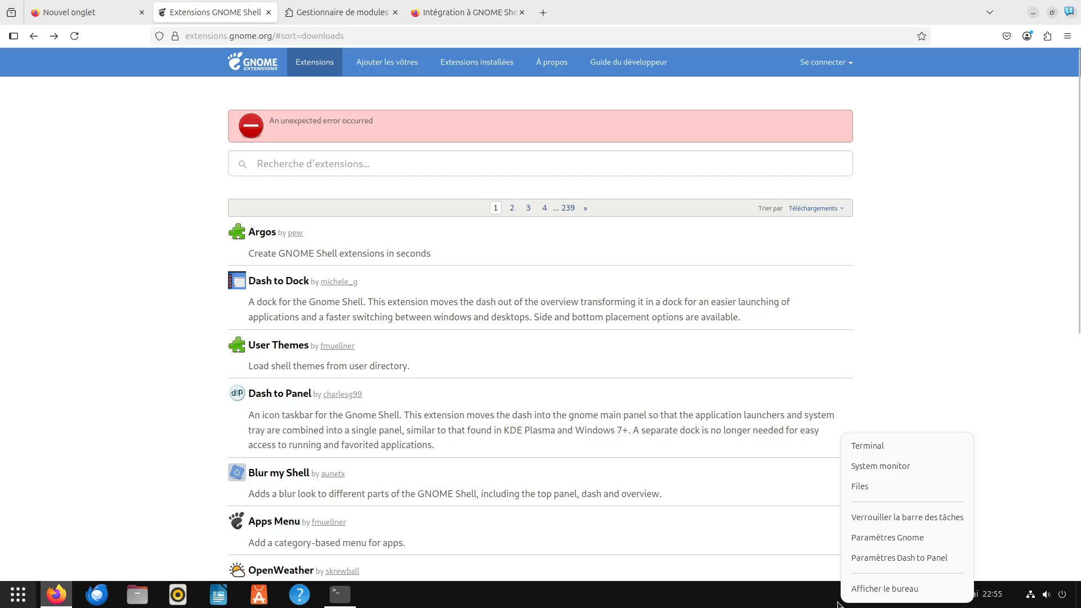
click(904, 563)
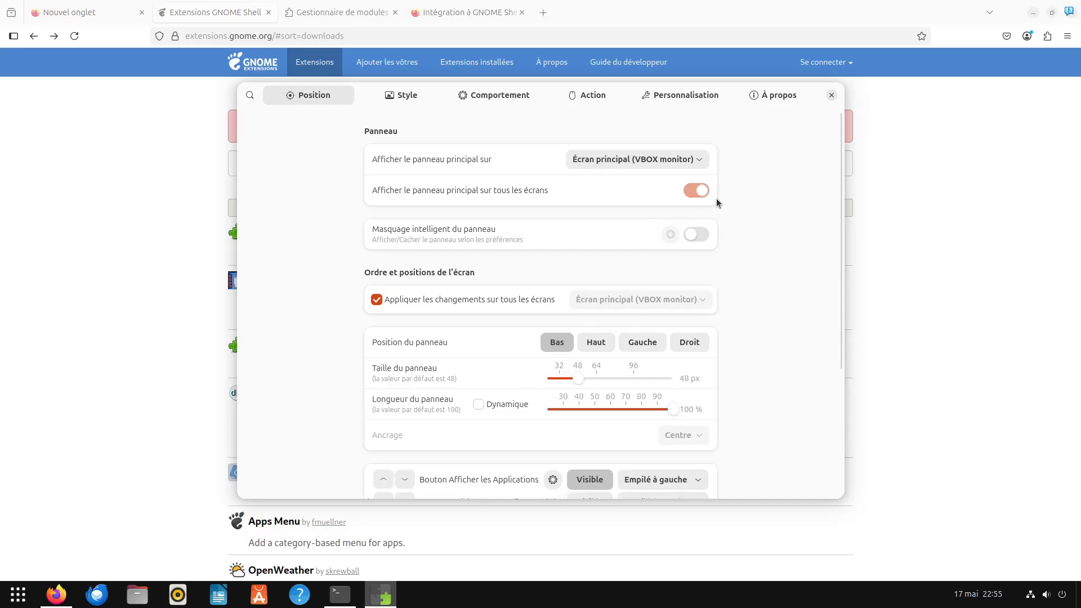
scroll(787, 319, down, 3)
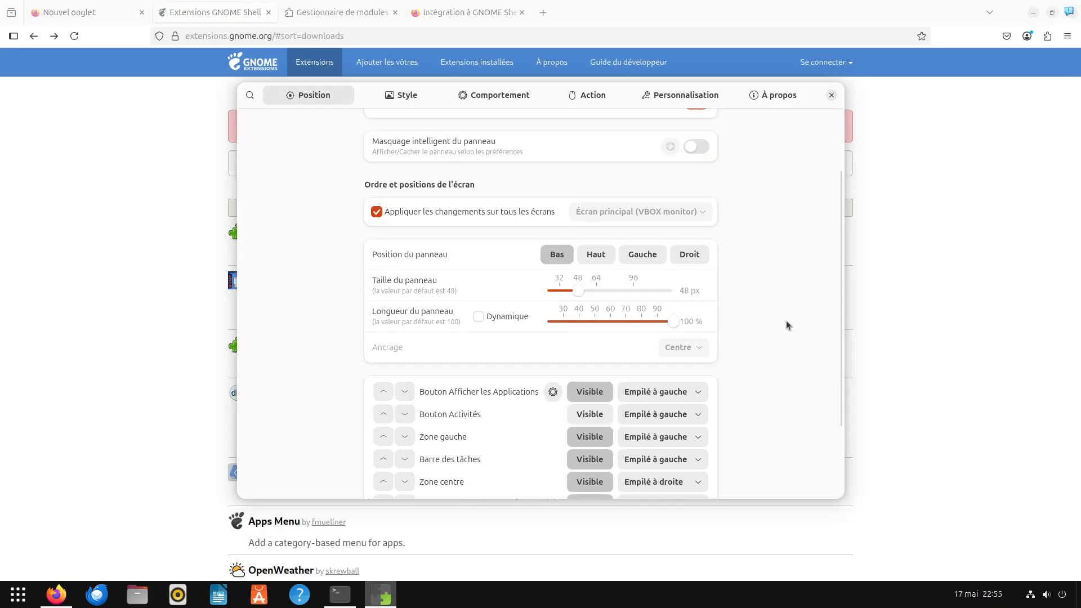
scroll(783, 320, down, 2)
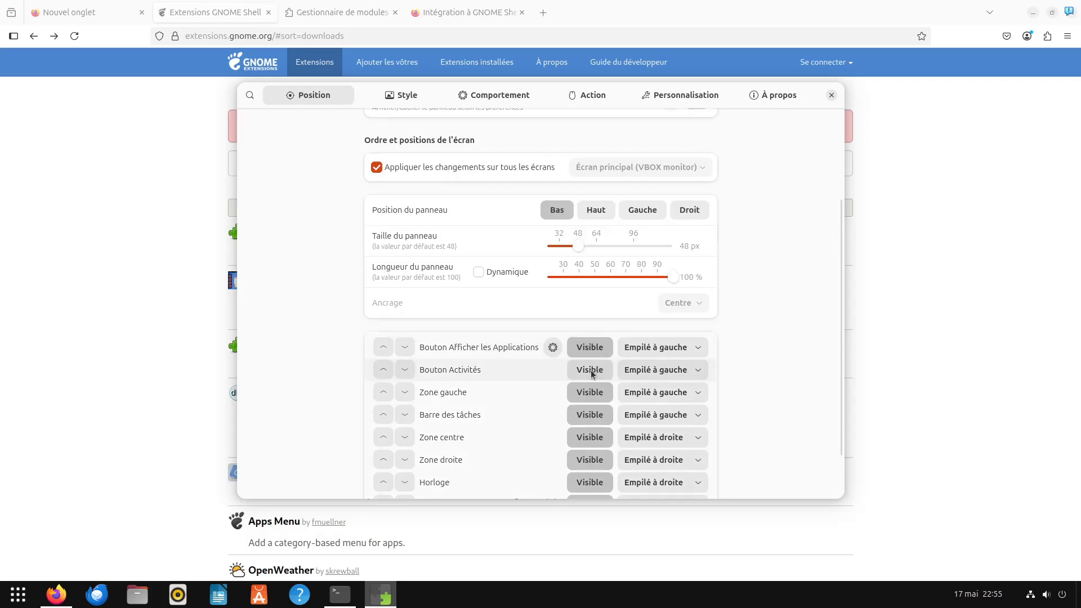
Step: Check the application grid, then make Bouton Activités visible on the panel and hide Bouton Afficher les Applications
click(17, 596)
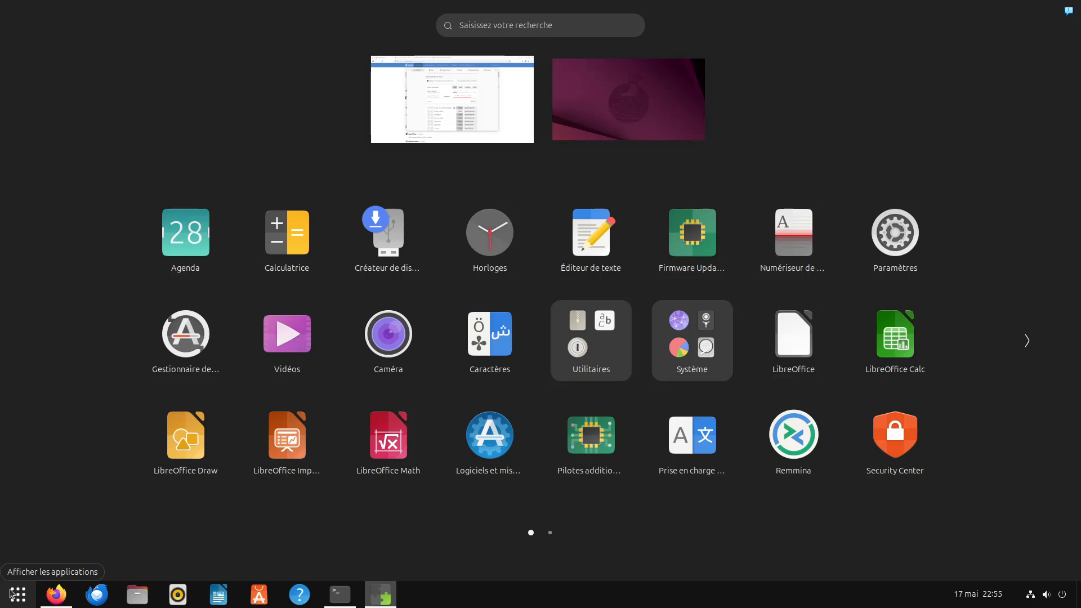
click(8, 592)
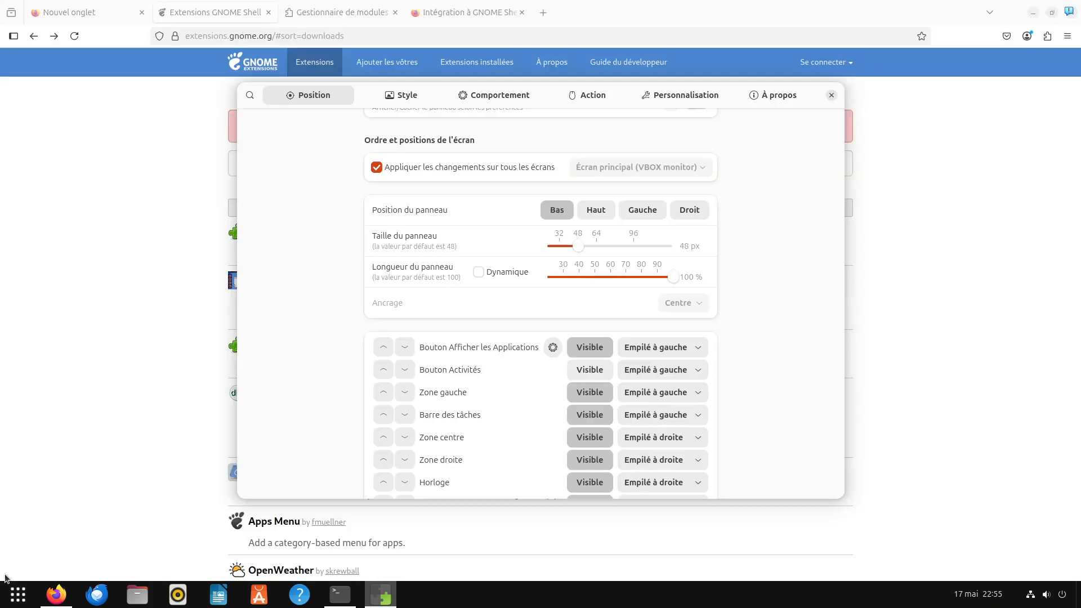
click(574, 370)
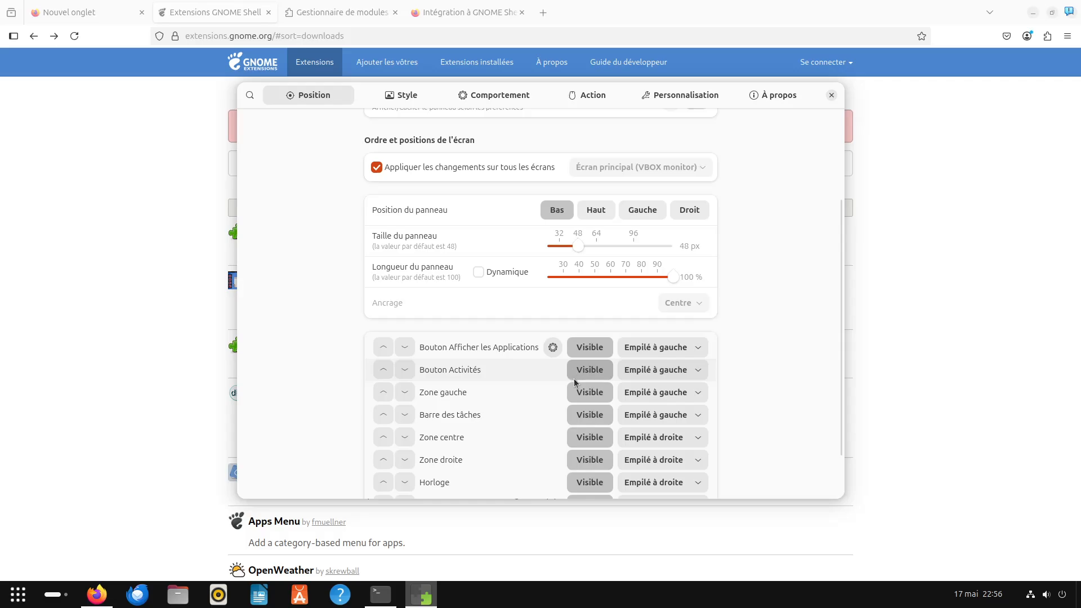
click(587, 346)
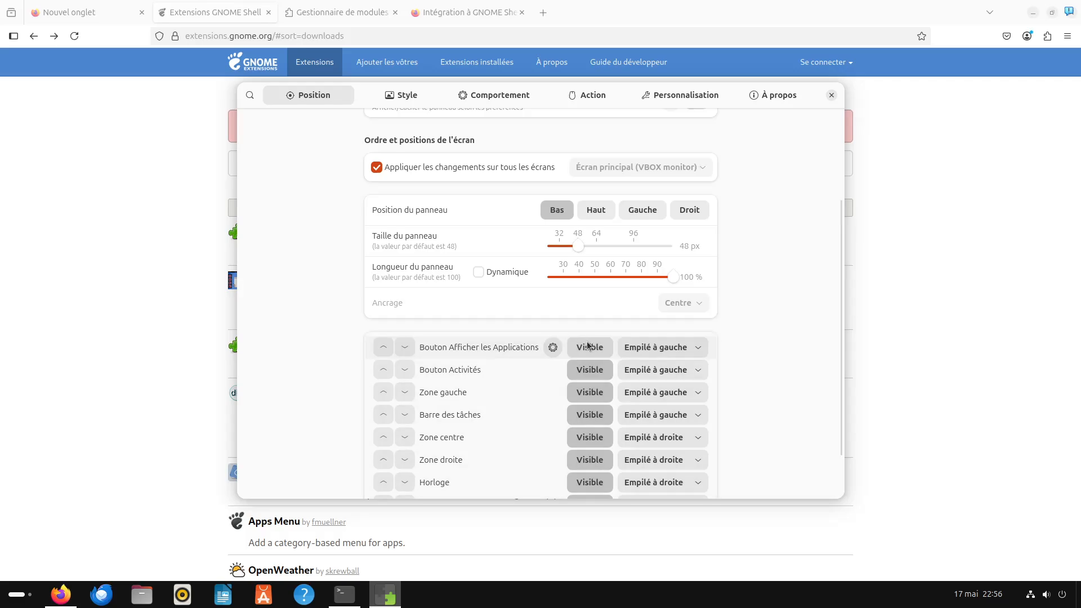
Step: Hide Bouton Activités from the Dash to Panel taskbar and return to the GNOME extension list
click(586, 375)
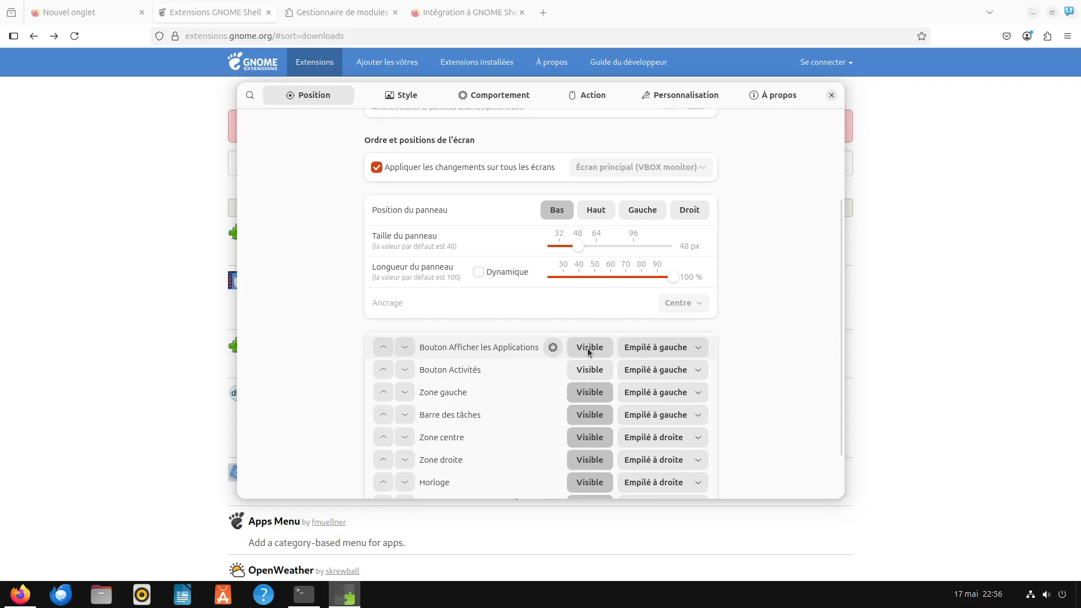
click(106, 340)
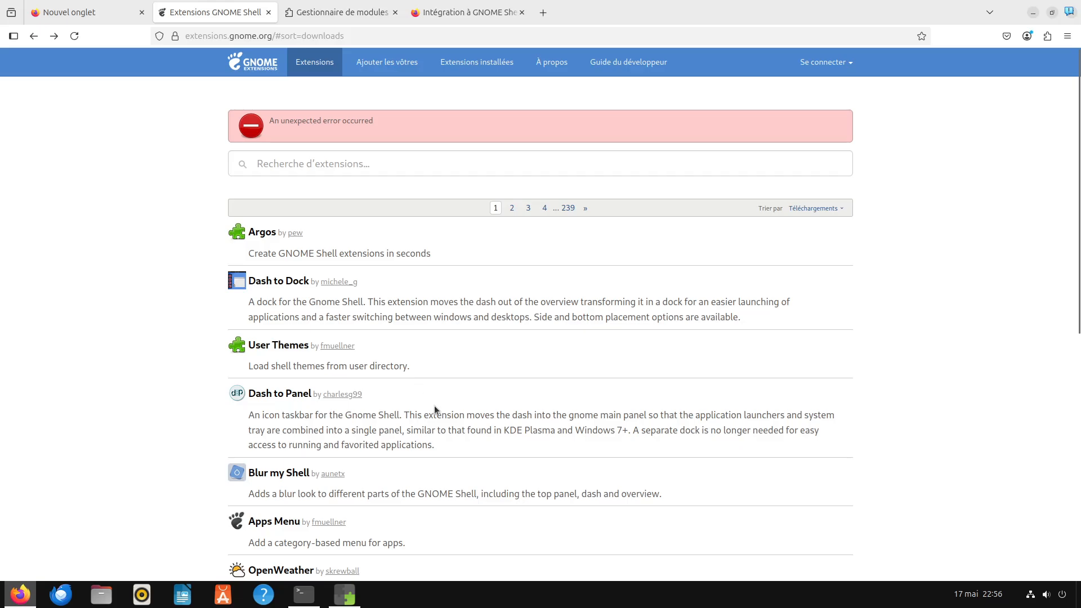
Step: Look at the Apps Menu extension page and go back to the extension list
scroll(434, 407, down, 2)
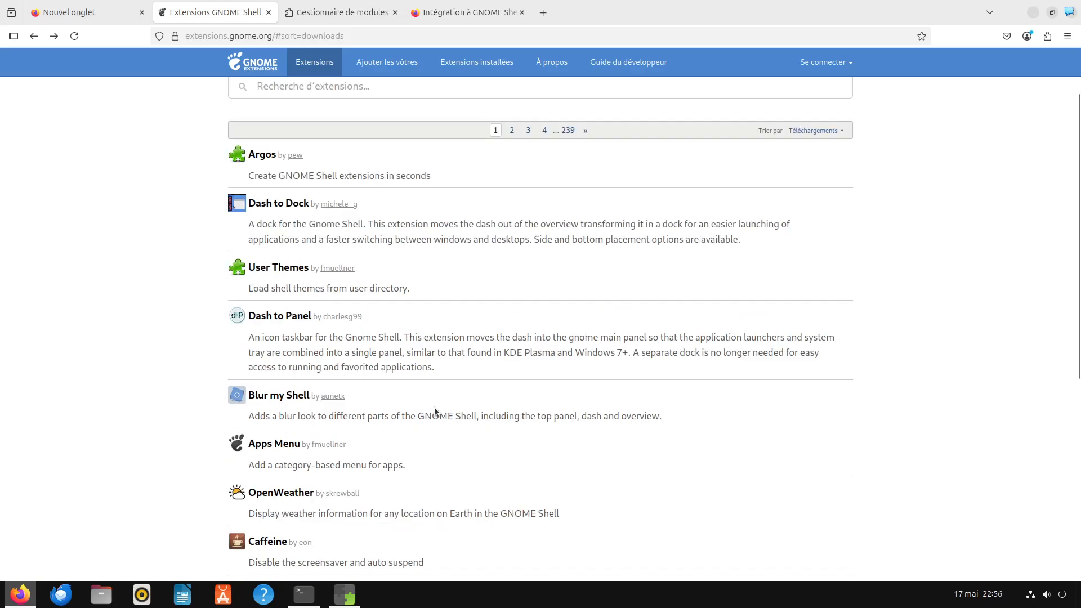
click(277, 444)
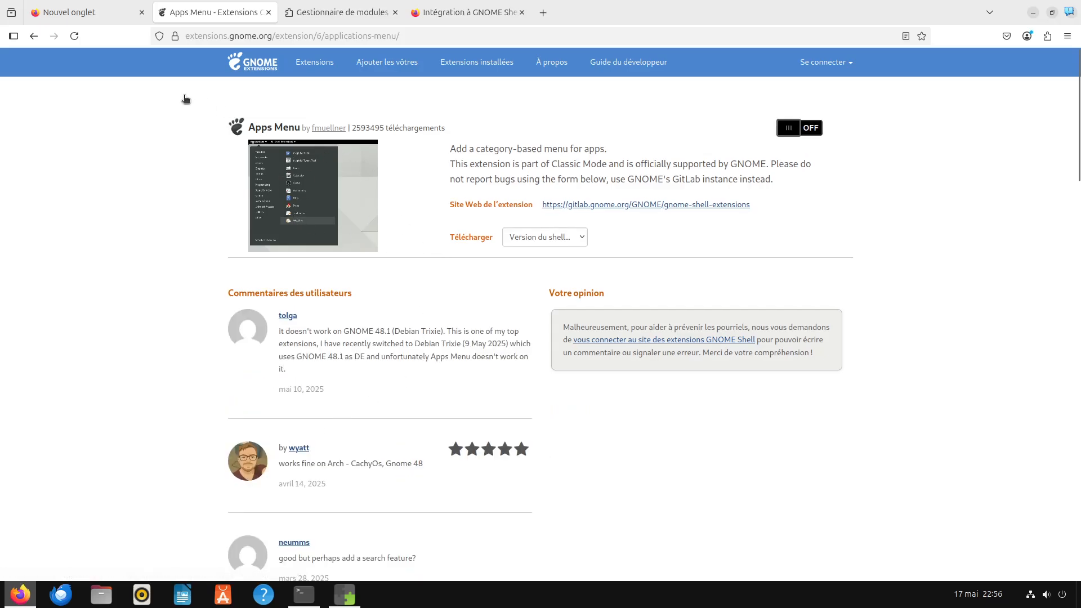
click(33, 42)
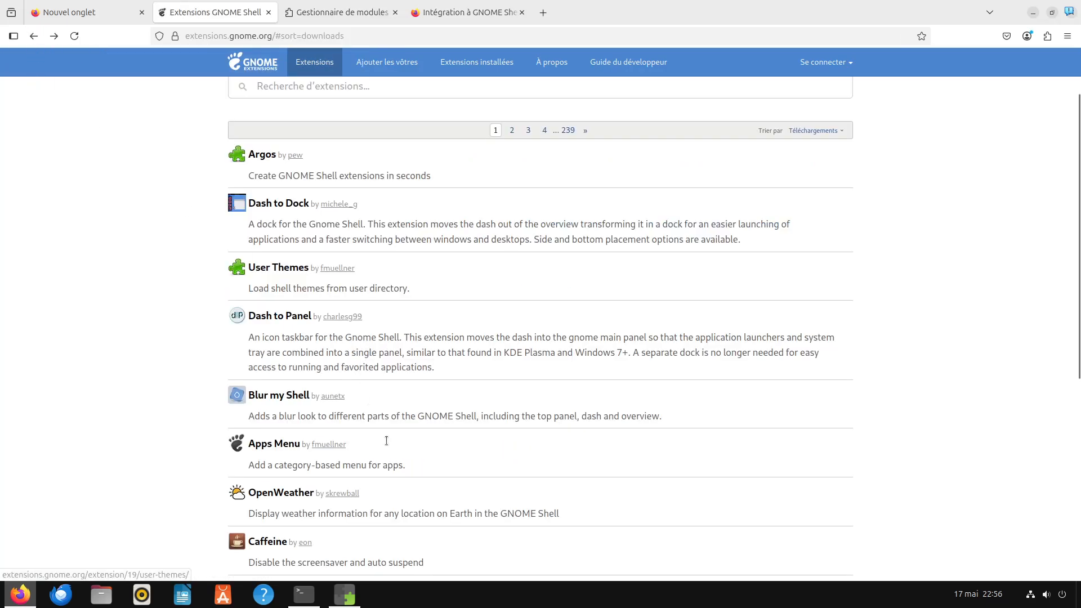
Step: Find ArcMenu on page 2 of the extension list, enable it, and confirm its installation
scroll(486, 516, down, 5)
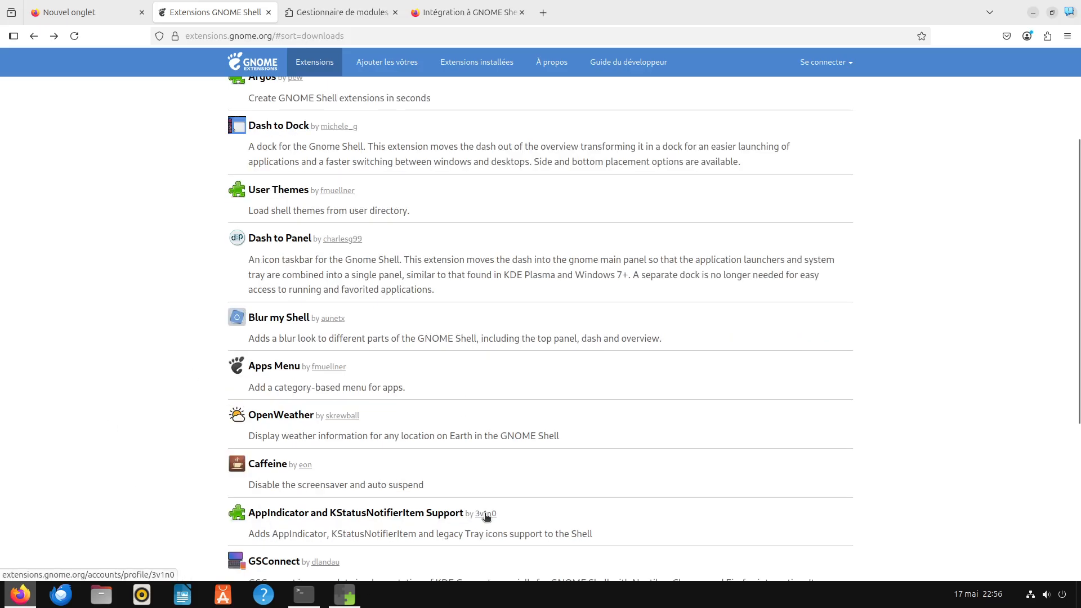
scroll(558, 517, up, 5)
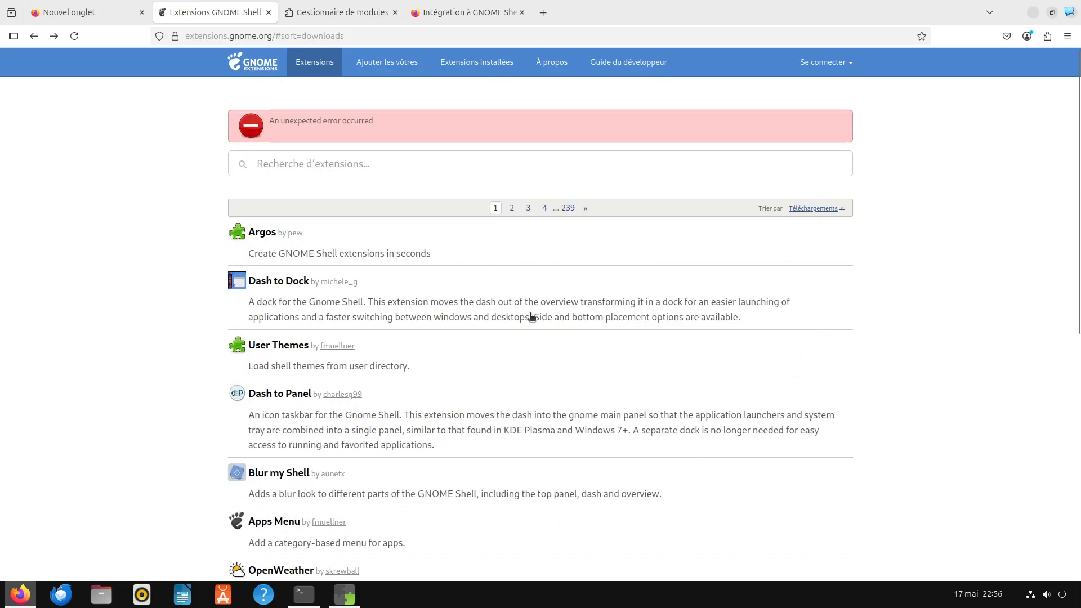
scroll(526, 335, down, 2)
scroll(495, 410, down, 3)
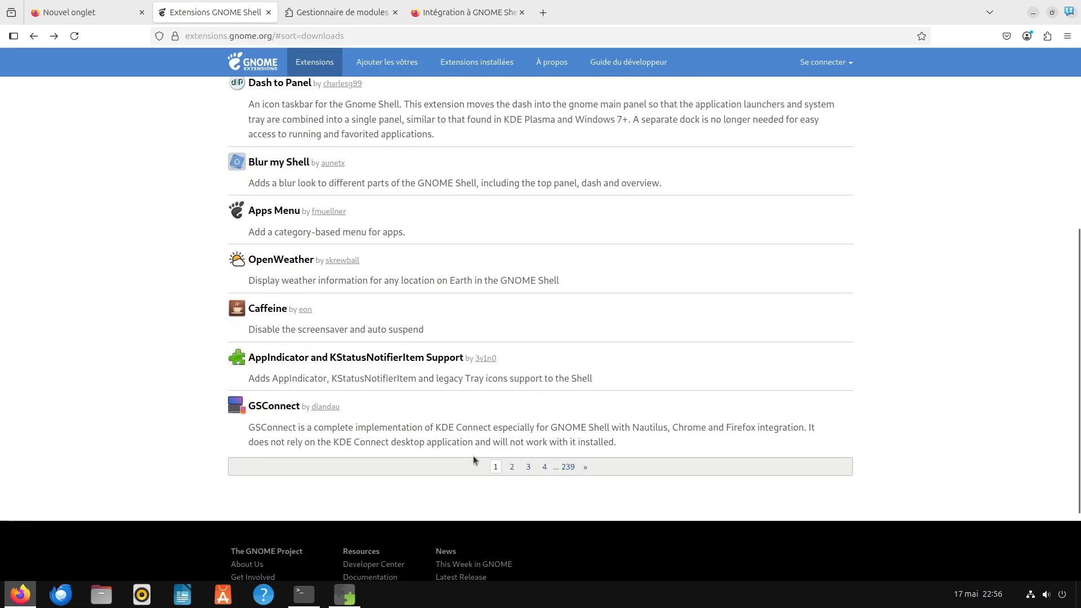
click(512, 469)
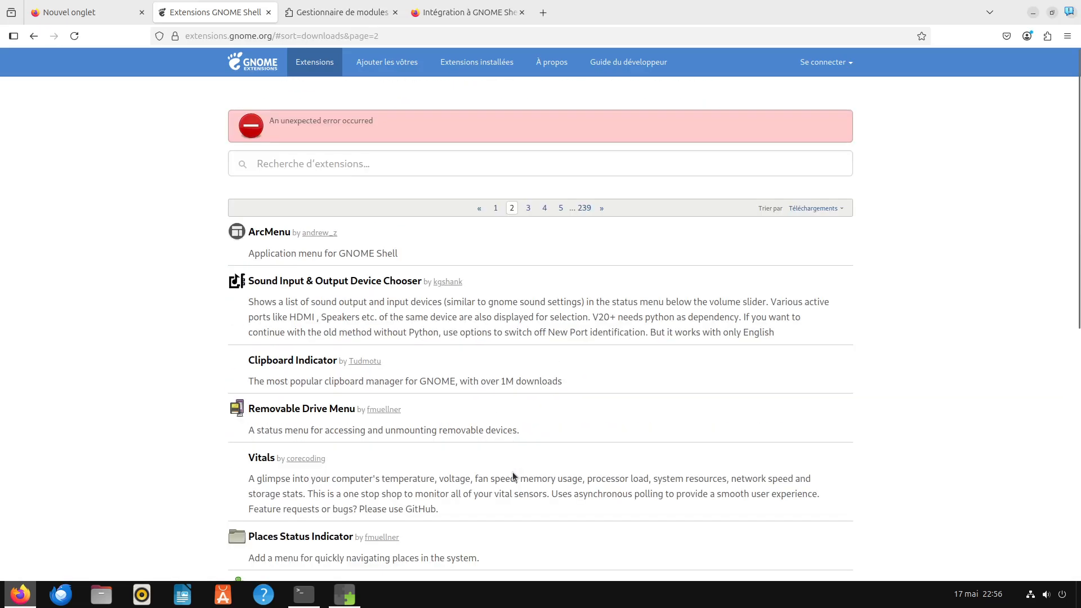
click(270, 233)
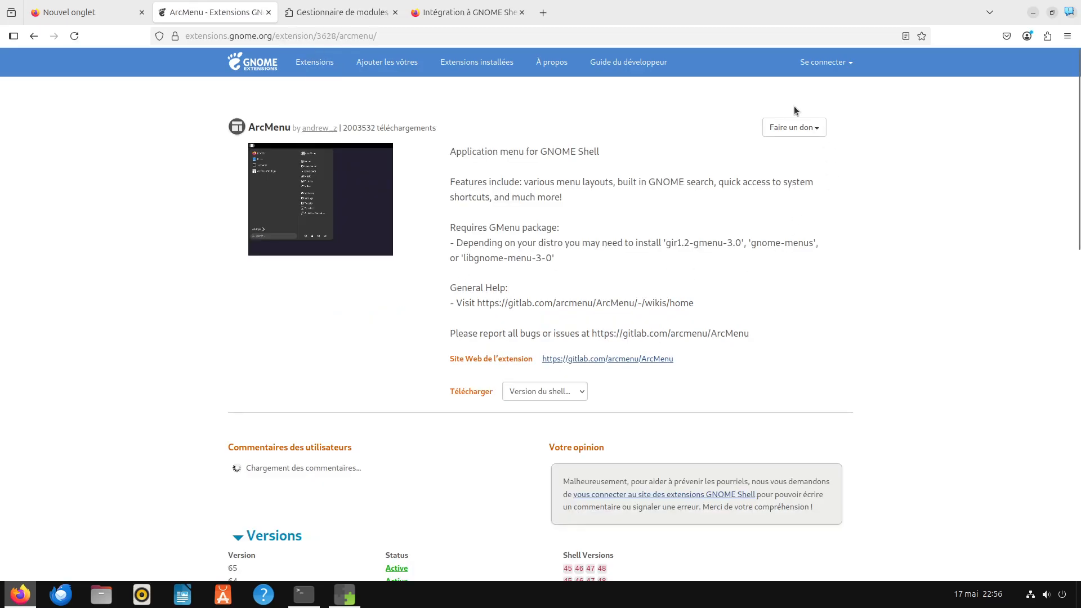
click(736, 128)
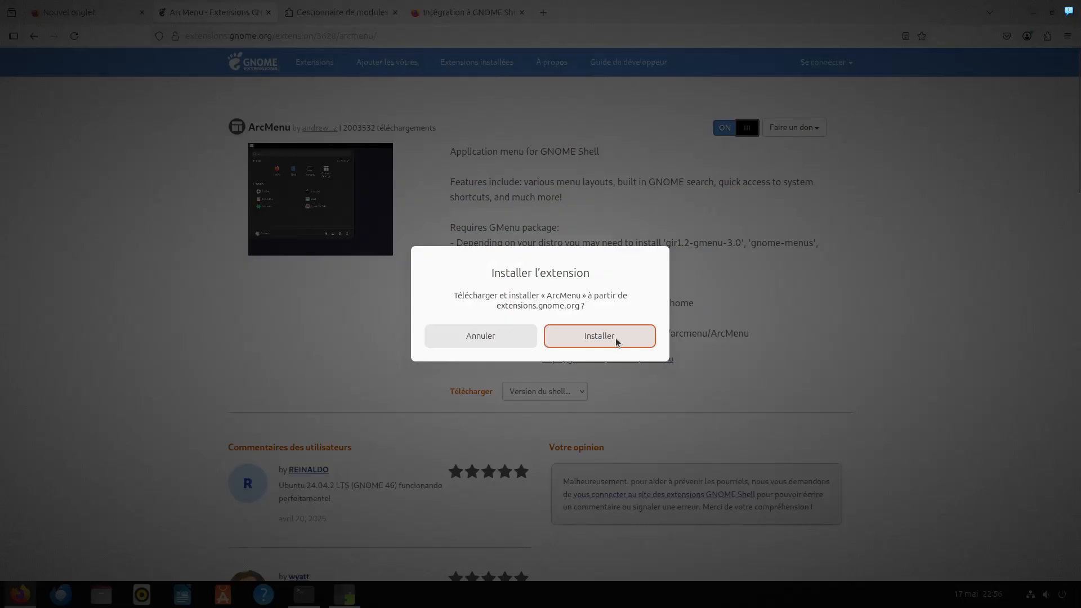
click(616, 338)
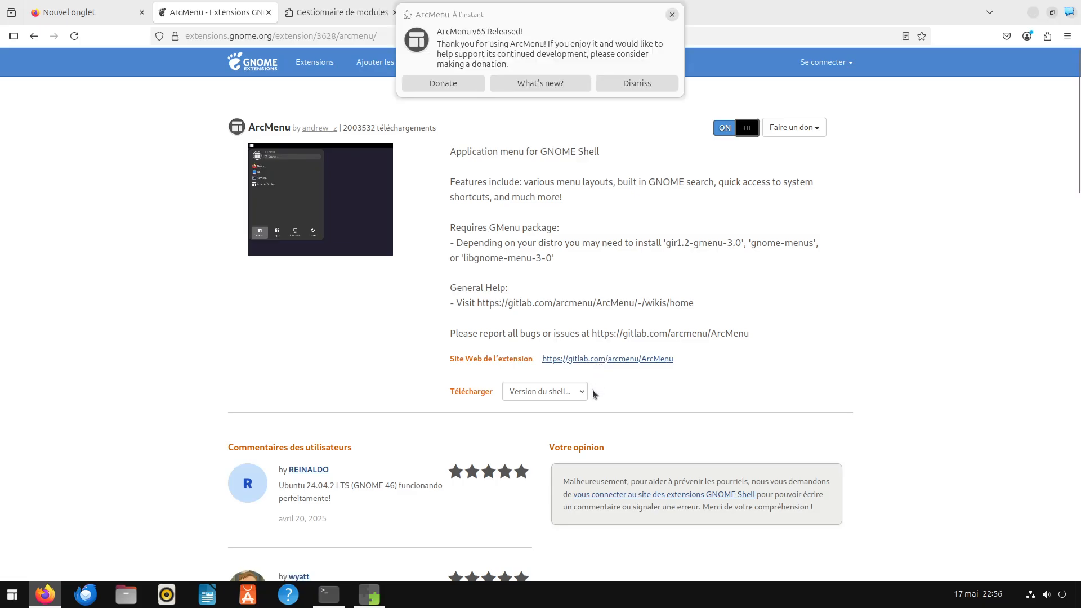
Step: Check the new ArcMenu menu on the taskbar, then open the ArcMenu settings and dismiss its release notification
click(12, 594)
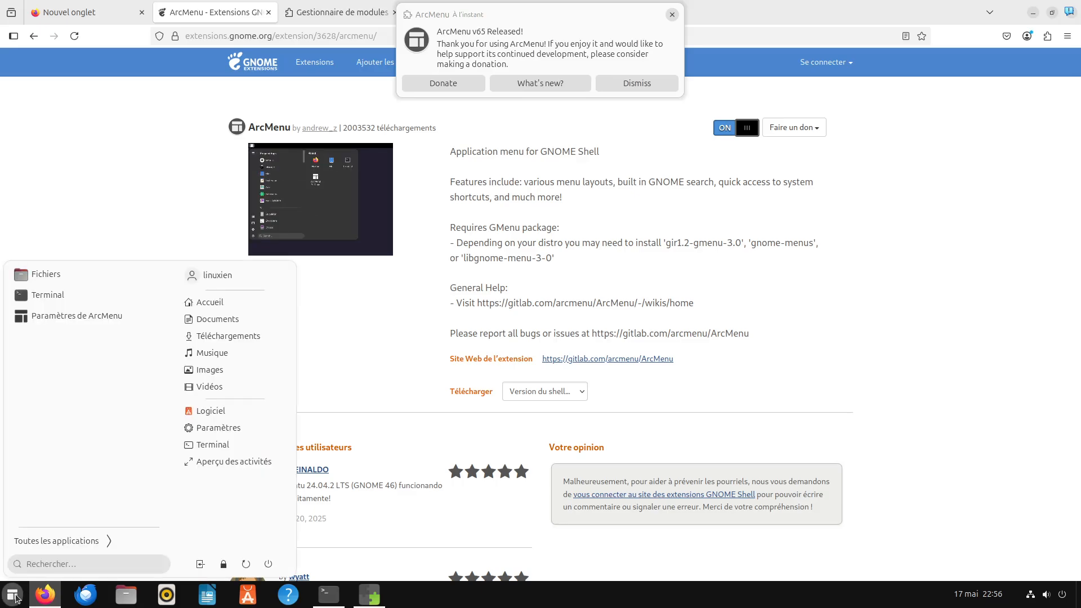
click(14, 596)
right_click(14, 596)
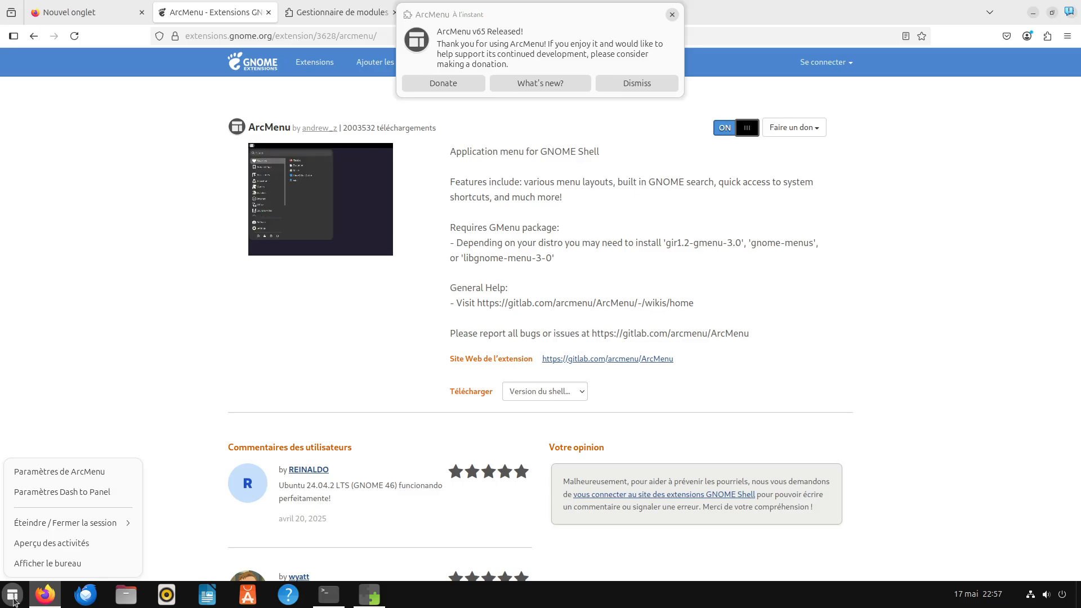
click(86, 471)
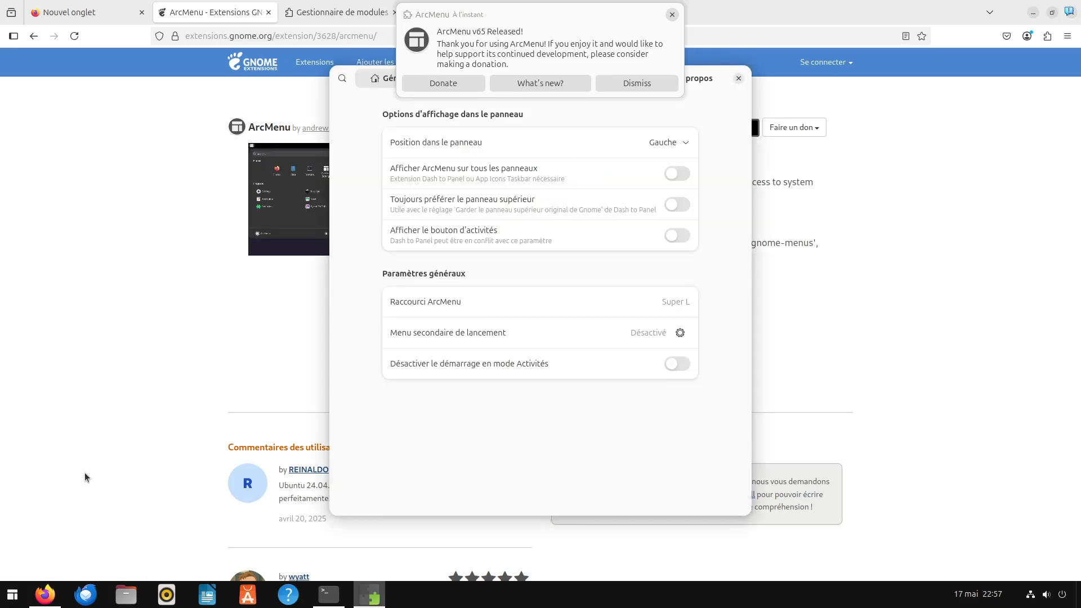
click(672, 14)
Step: Open ArcMenu's Disposition settings and look through the Dispositions Traditionnel layouts
click(469, 80)
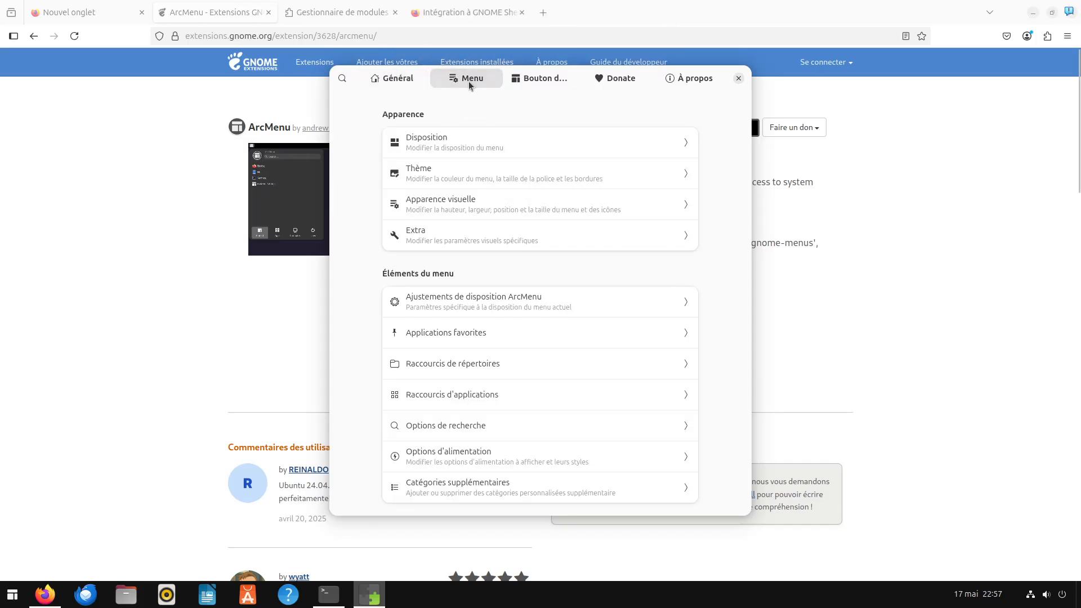
click(482, 147)
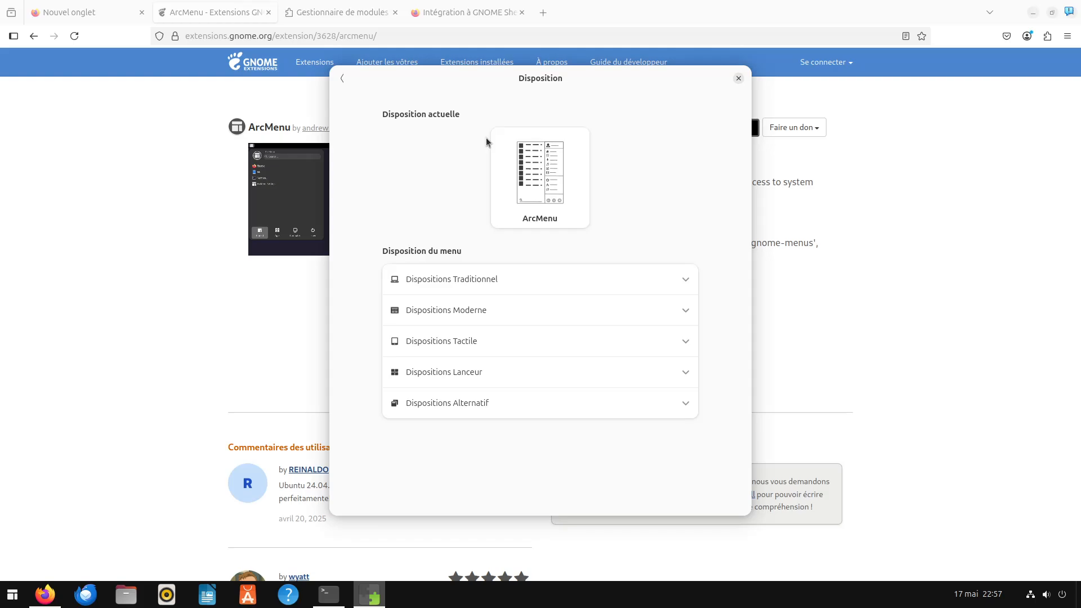
click(531, 279)
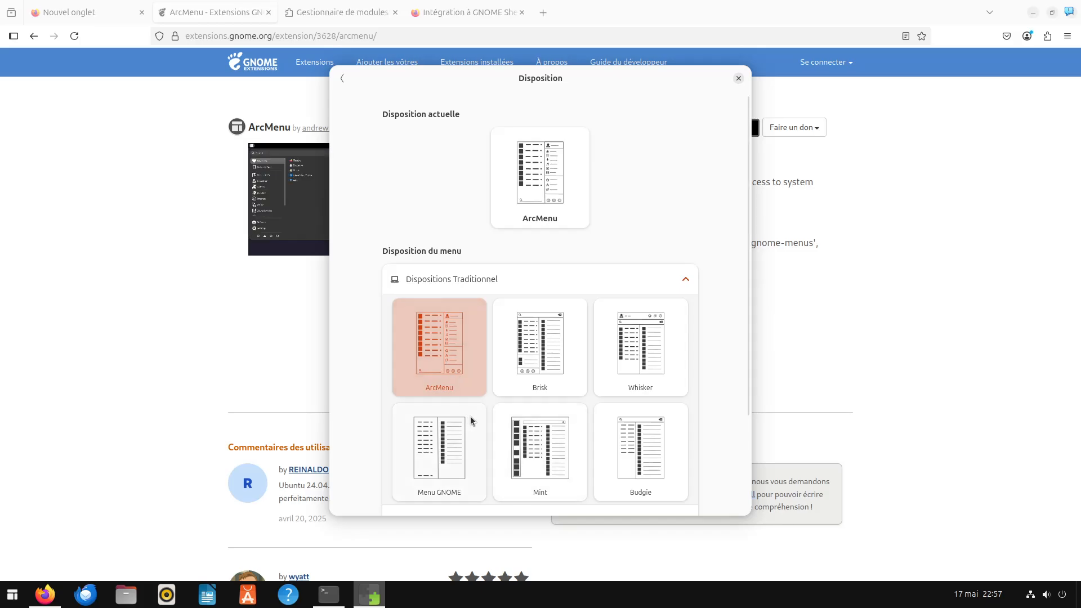
scroll(558, 348, down, 3)
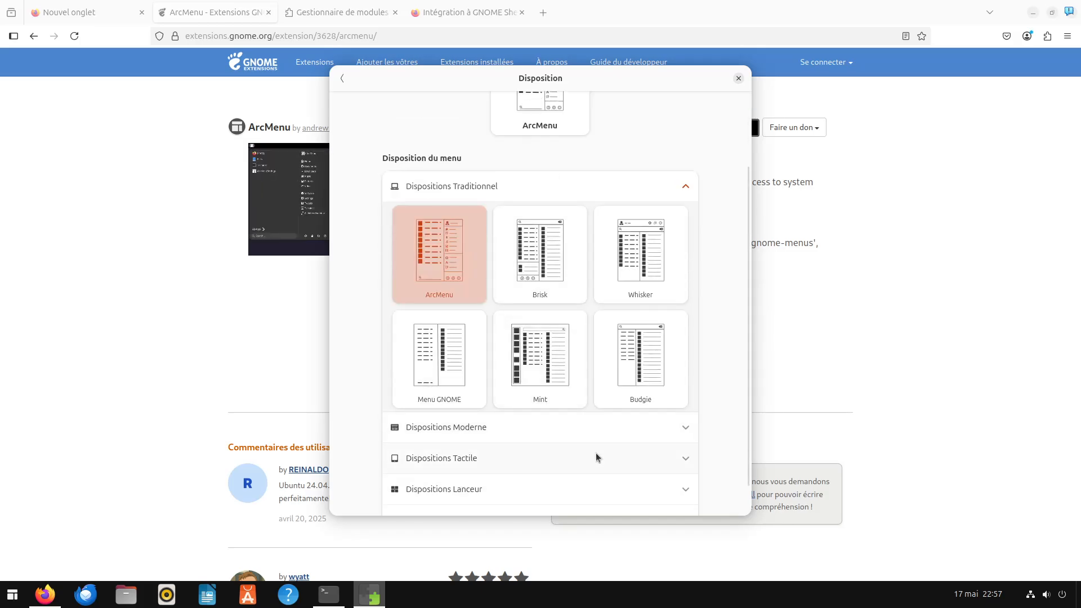
Step: Apply the Windows layout from Dispositions Moderne to ArcMenu and preview the resulting menu
click(602, 424)
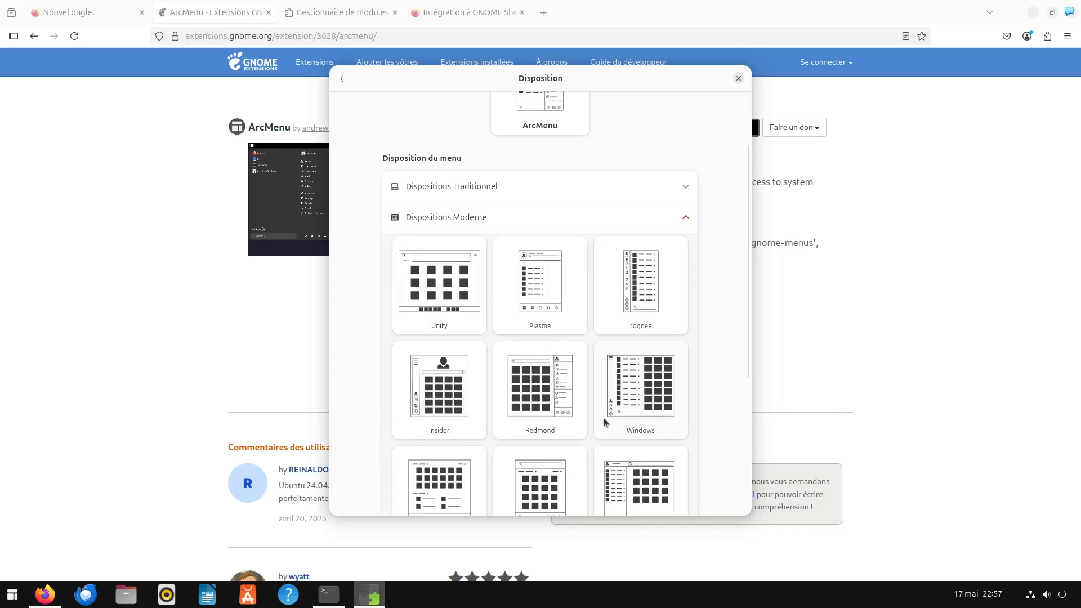
scroll(712, 241, down, 3)
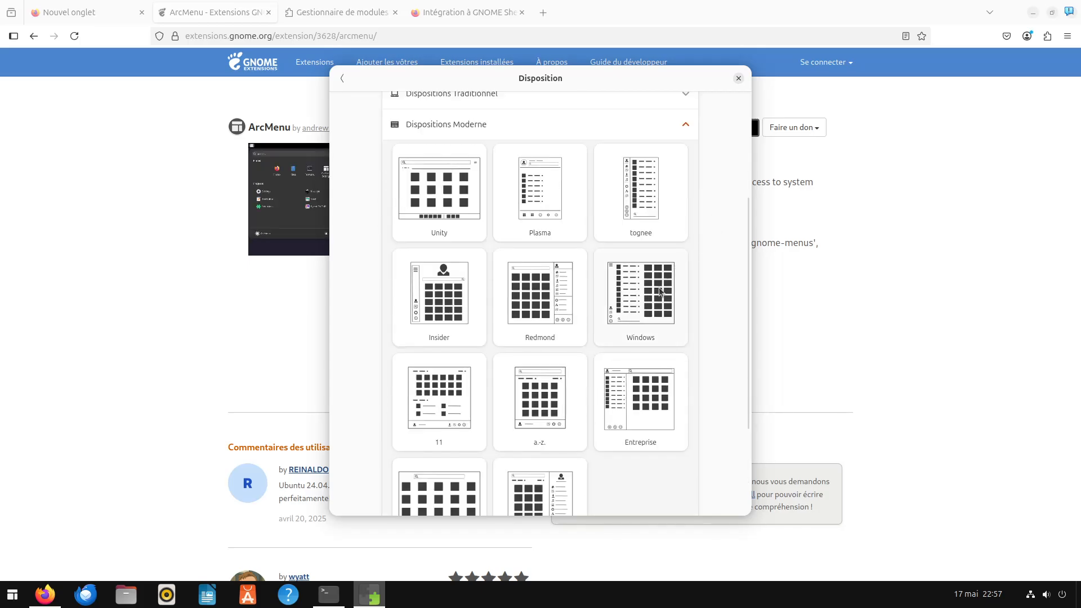
click(647, 325)
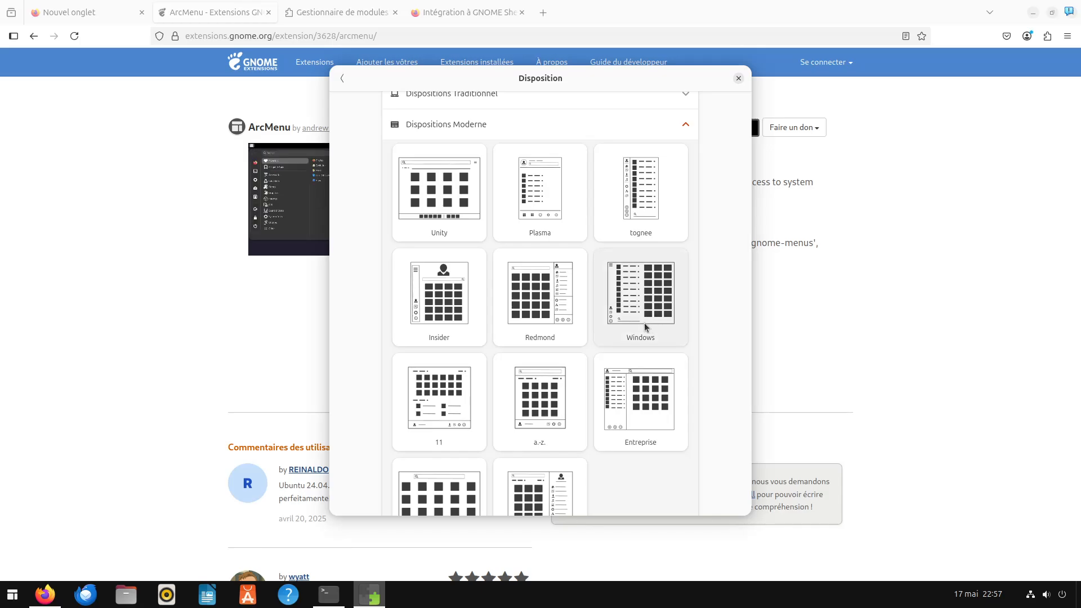
click(22, 590)
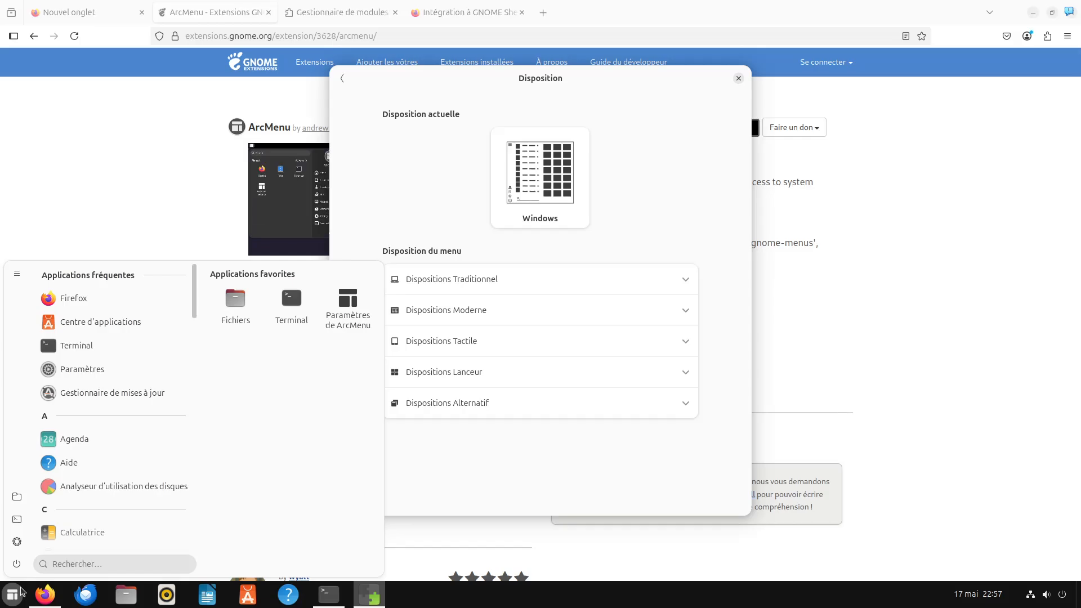
click(537, 313)
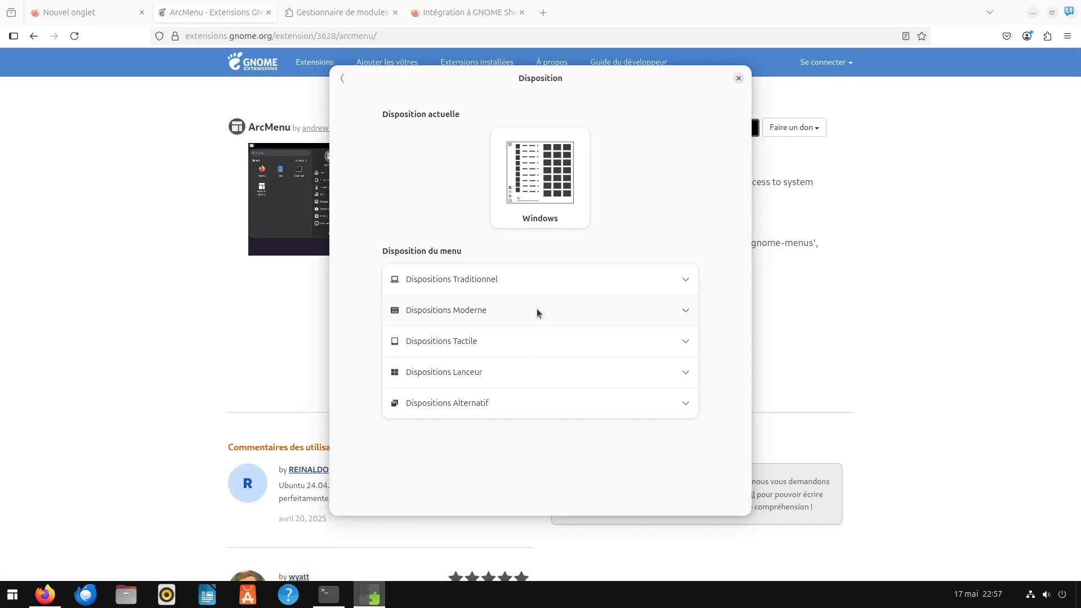
Step: Switch ArcMenu to the 11 layout from Dispositions Moderne and preview the resulting menu
click(538, 311)
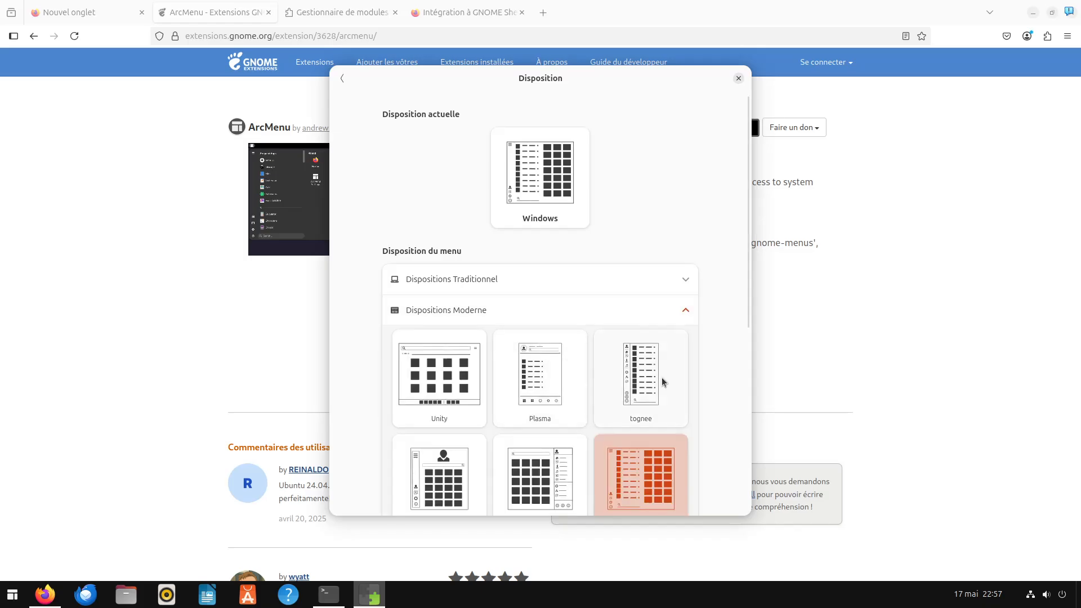
scroll(709, 376, down, 3)
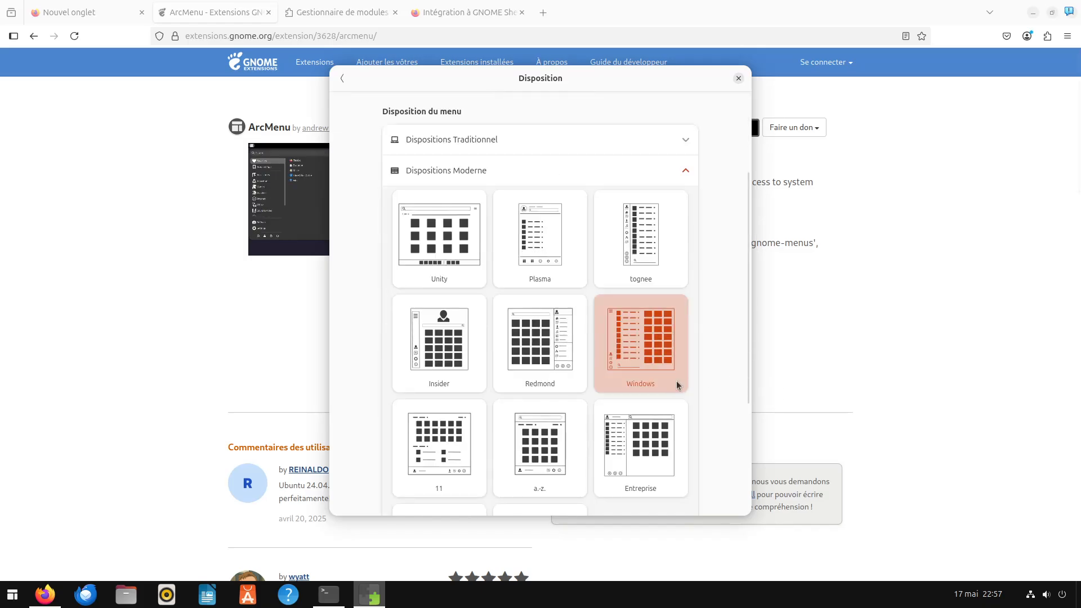
scroll(679, 385, down, 2)
click(449, 344)
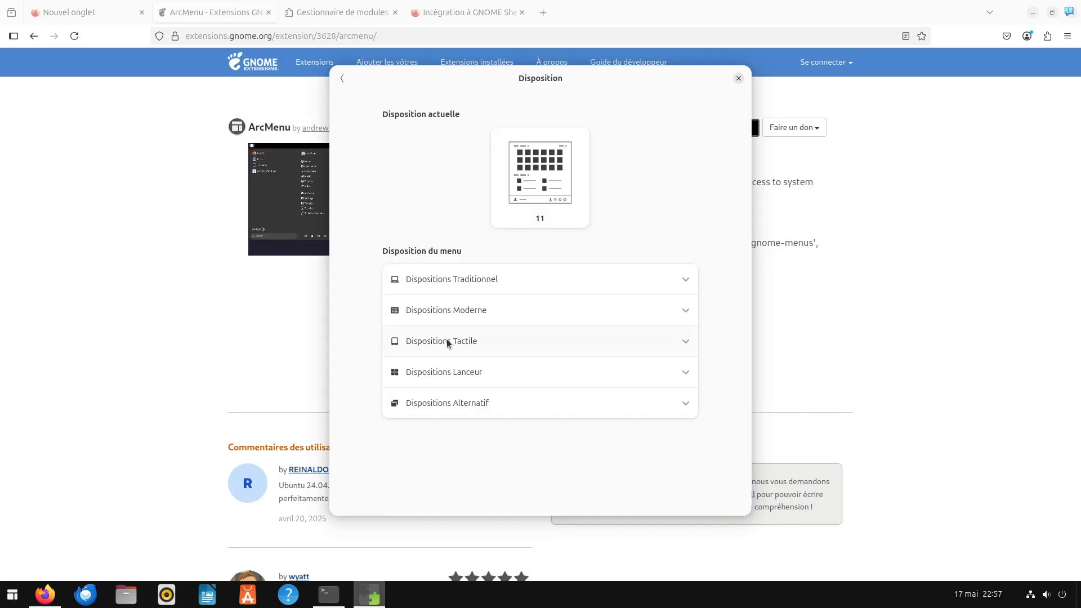
click(23, 588)
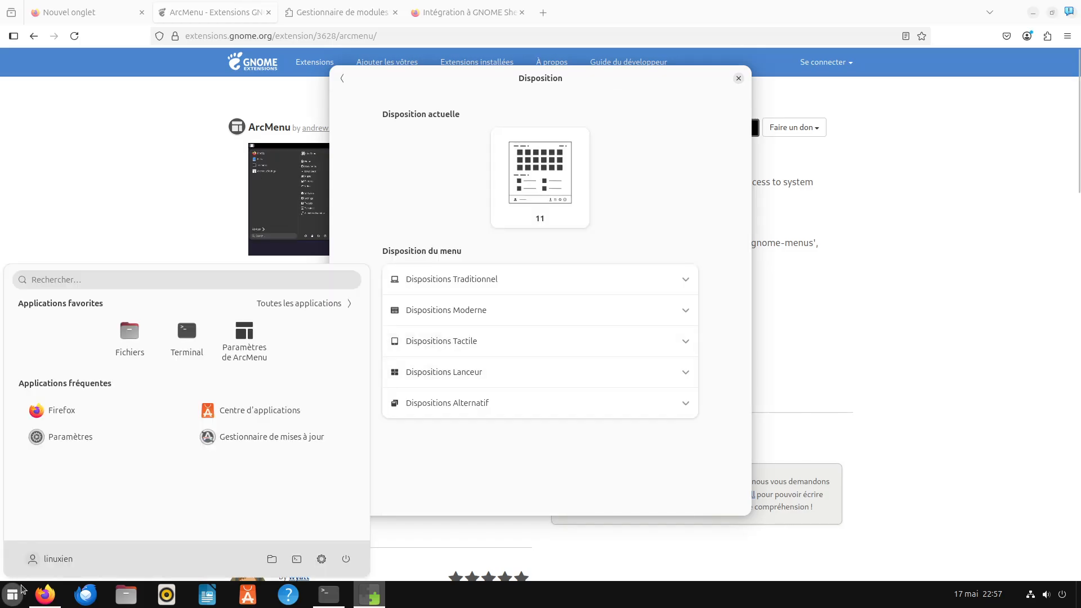
click(22, 588)
Step: Review the Moderne, Tactile, Lanceur and Alternatif menu layouts, then return to the main ArcMenu menu settings
click(522, 310)
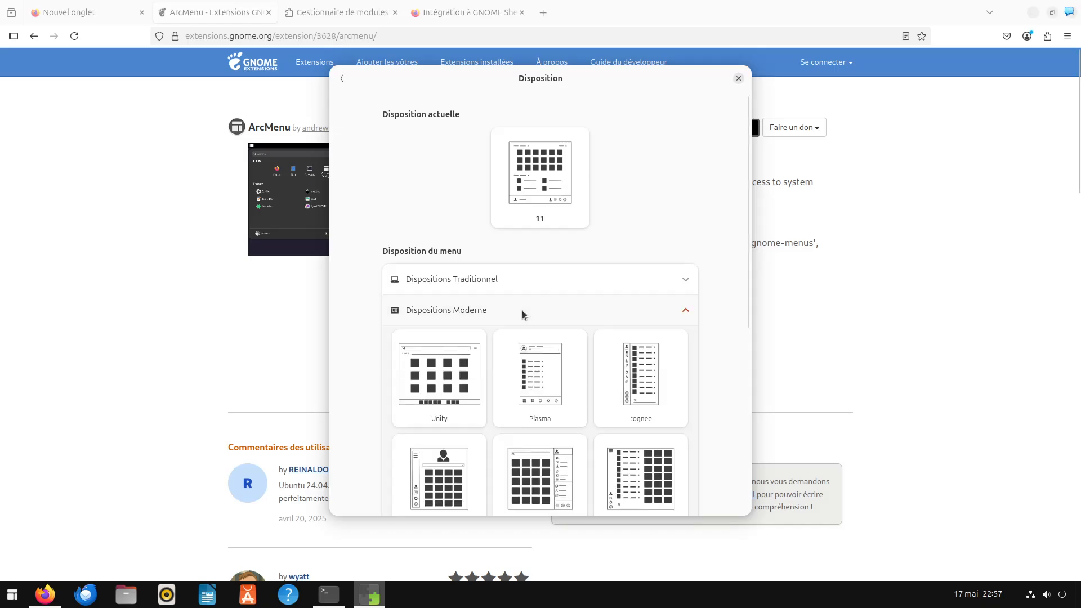
scroll(530, 326, down, 6)
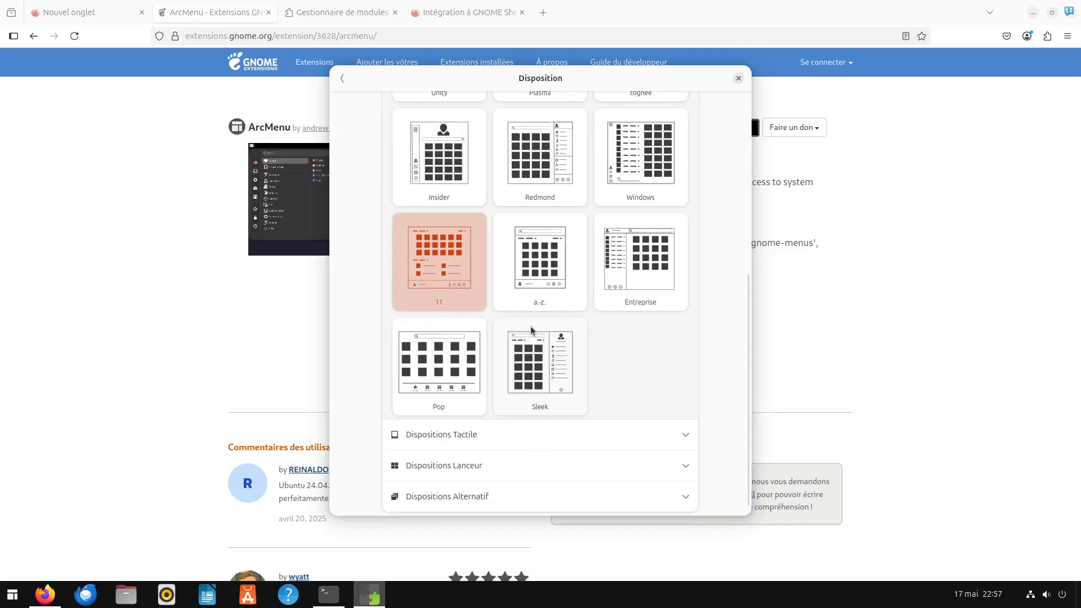
click(552, 426)
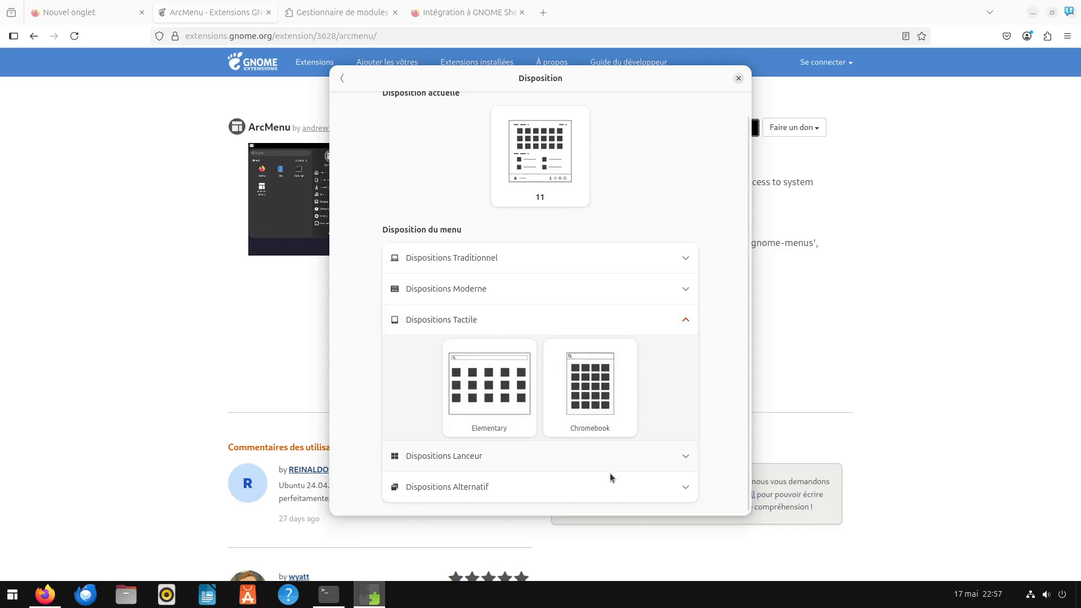
click(592, 462)
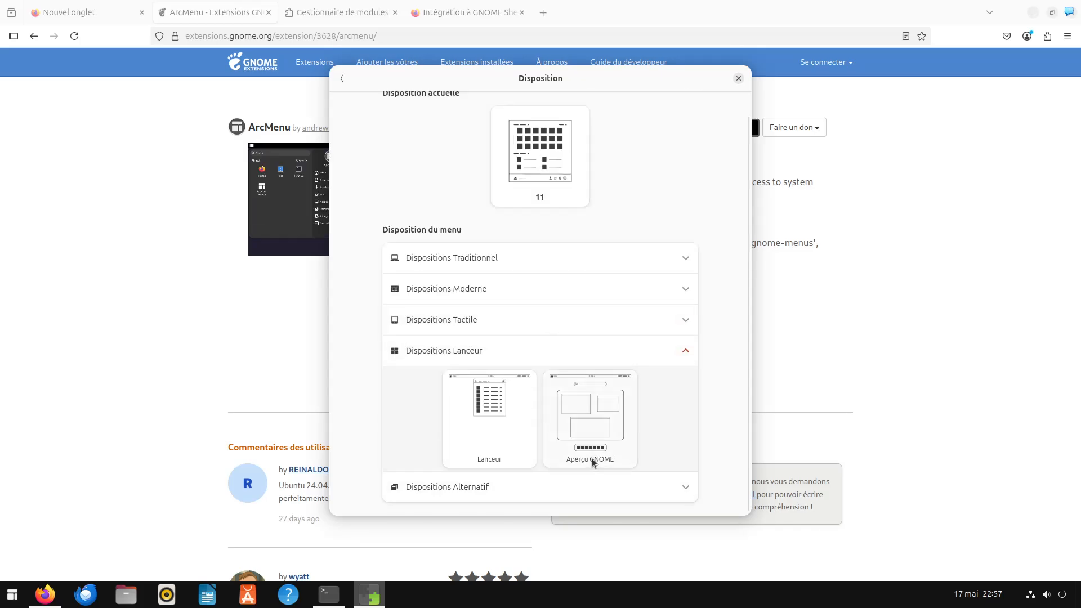
click(597, 488)
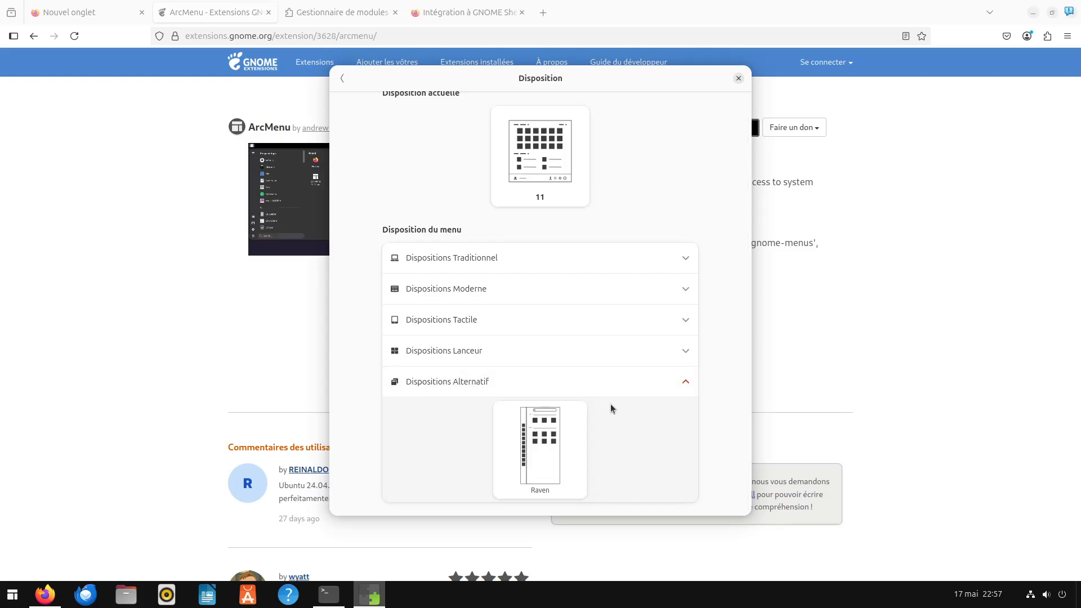
click(609, 388)
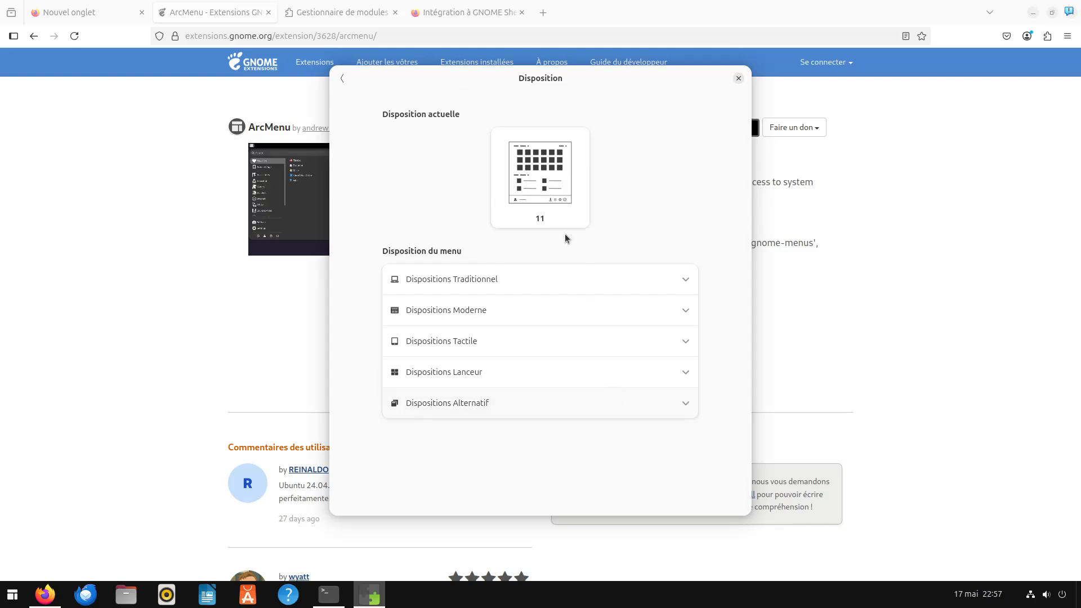
click(341, 78)
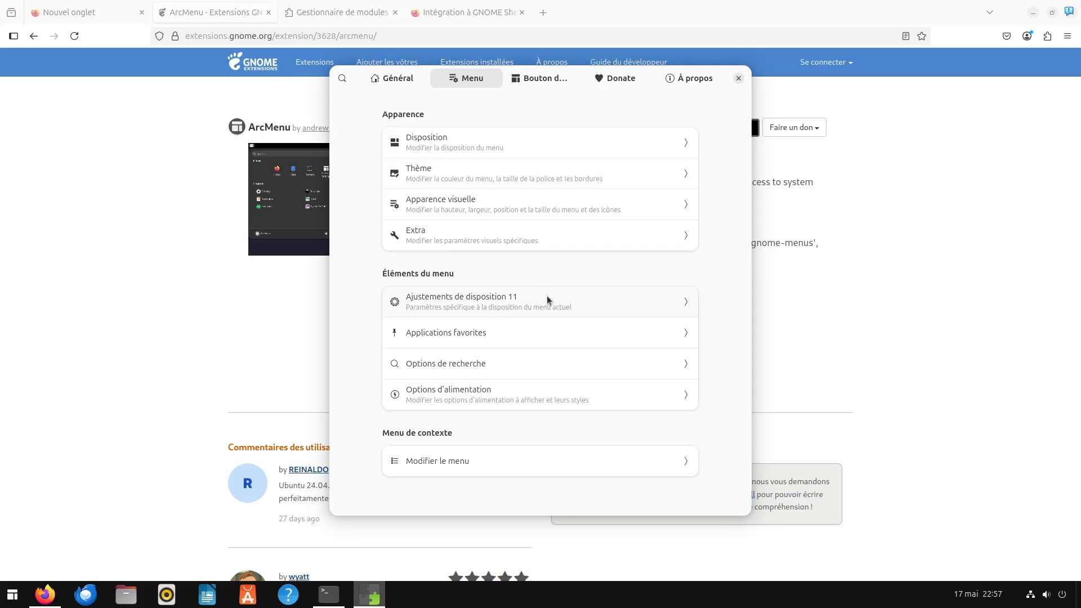
Step: Change the ArcMenu button icon to the Ubuntu logo from the distribution icons
click(531, 84)
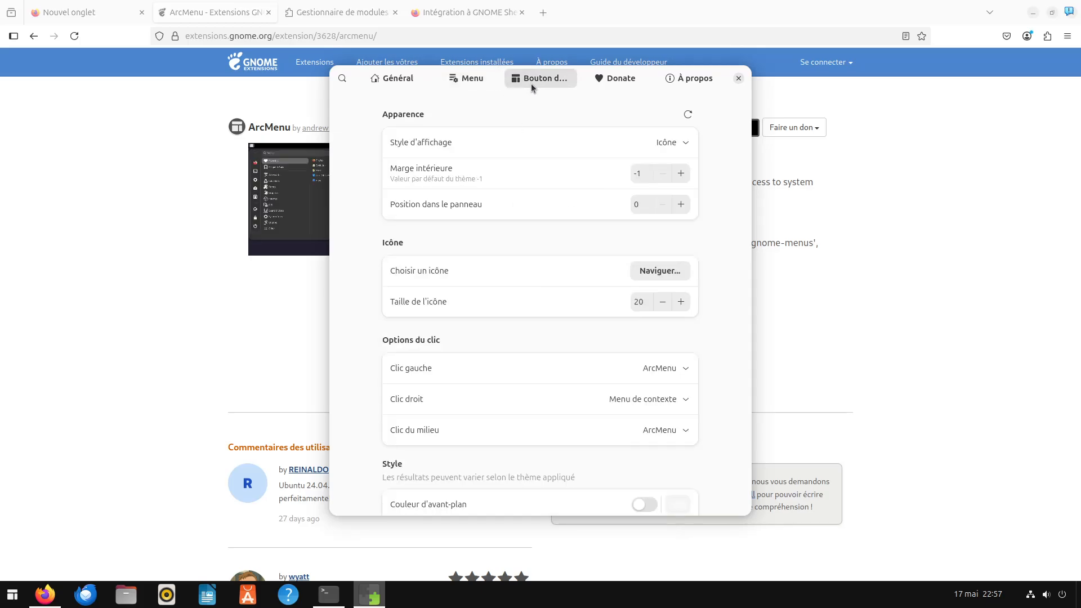
click(667, 274)
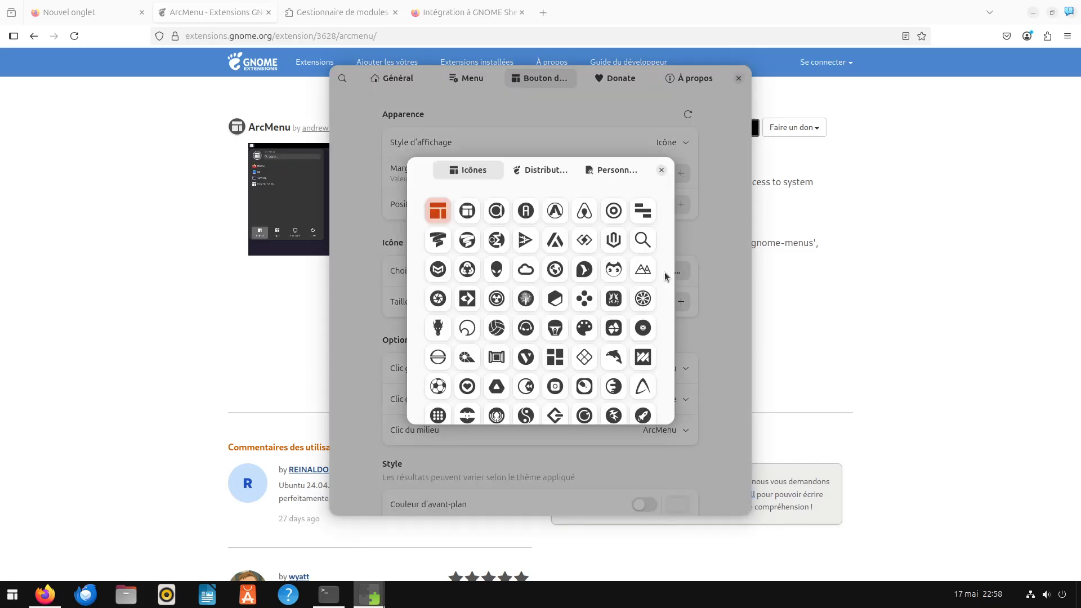
click(538, 171)
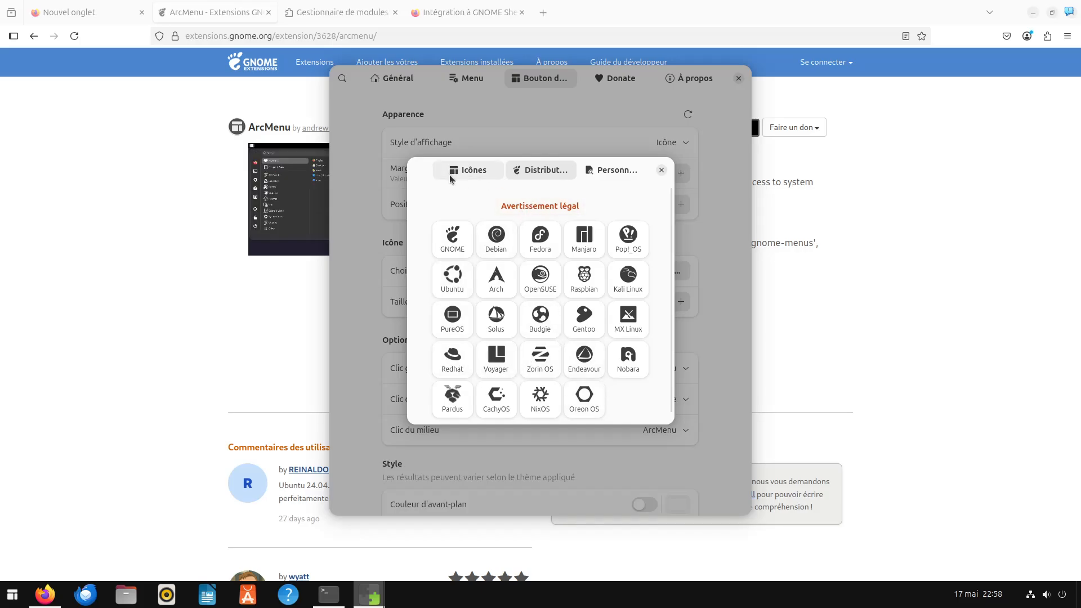
click(454, 276)
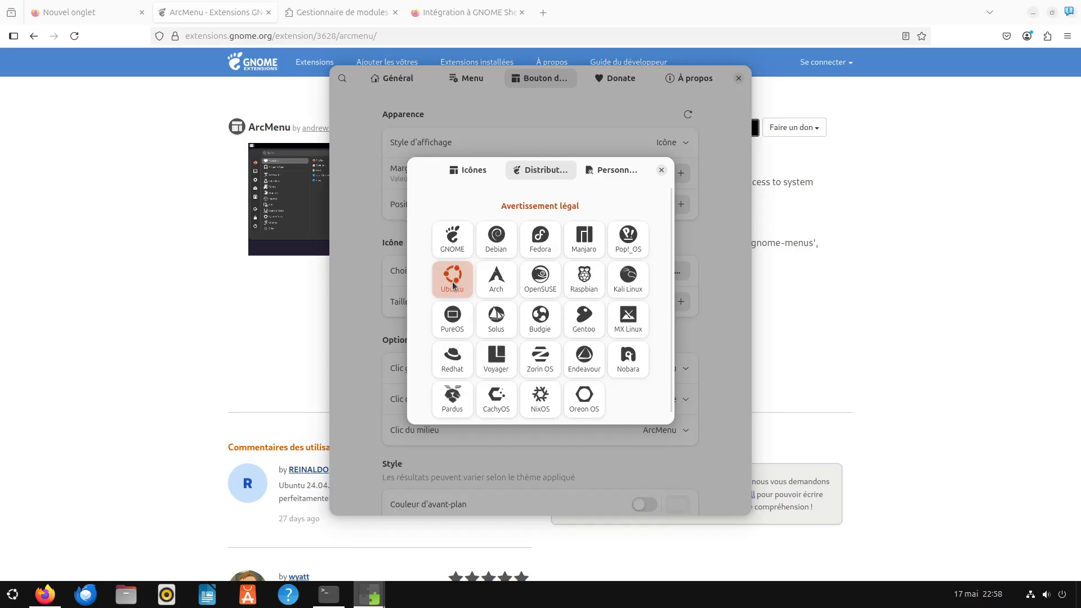
click(661, 170)
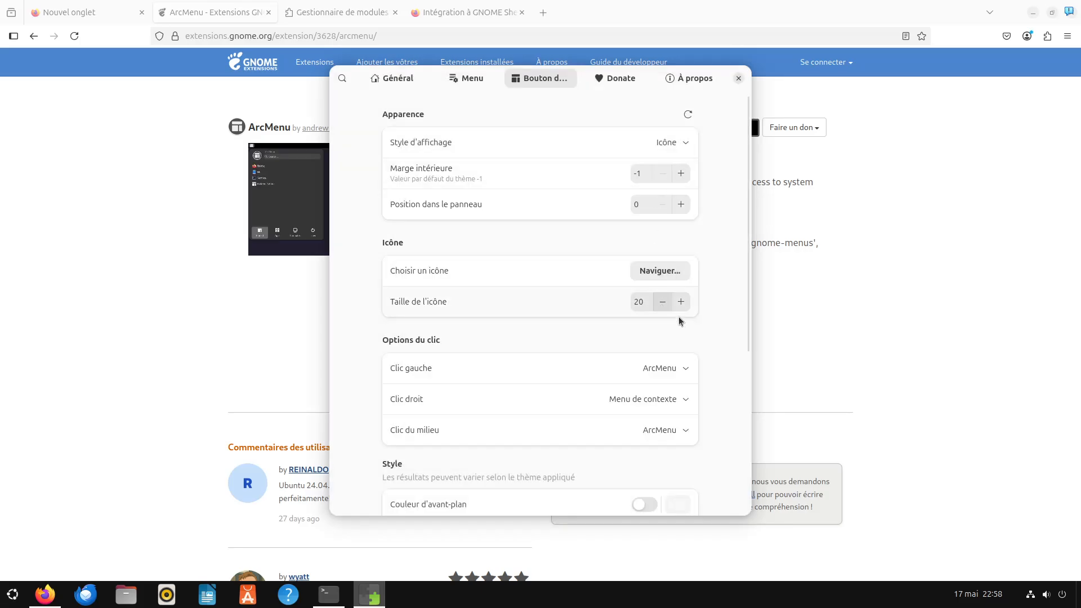
Step: Set the ArcMenu button's icon size to 34 and preview the menu from the taskbar
click(680, 303)
click(679, 303)
click(680, 302)
click(680, 302)
click(679, 302)
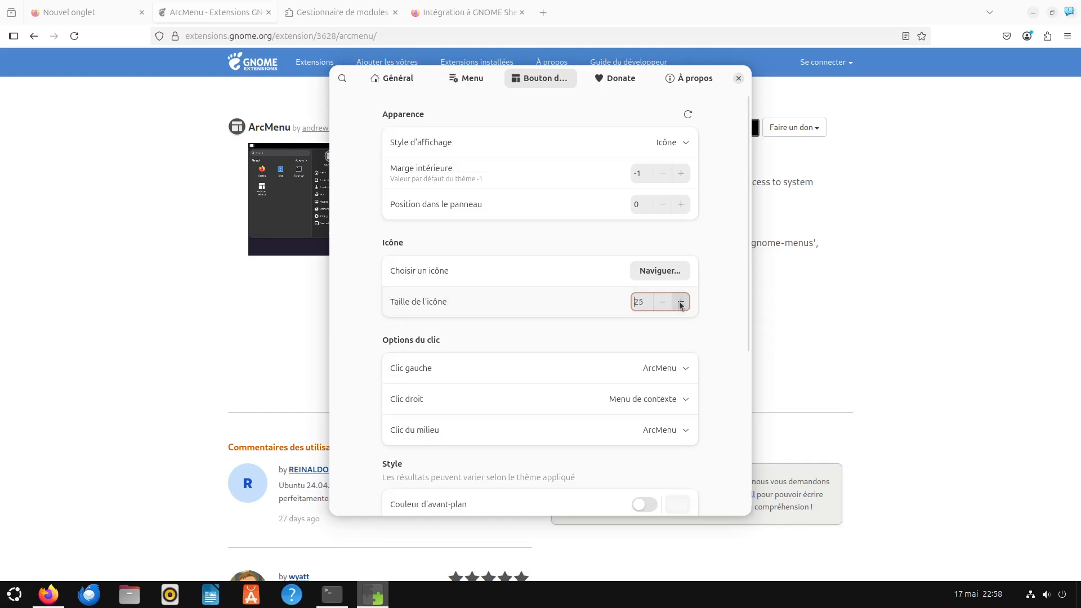
click(680, 302)
click(680, 302)
click(680, 302)
click(680, 302)
click(680, 303)
click(680, 302)
click(680, 302)
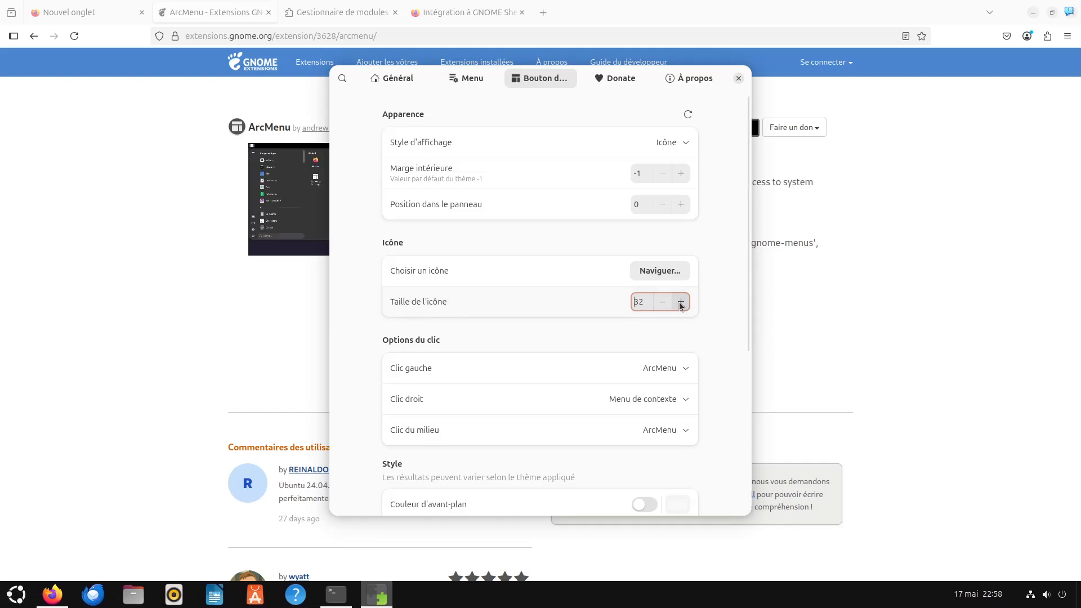
click(680, 302)
click(679, 303)
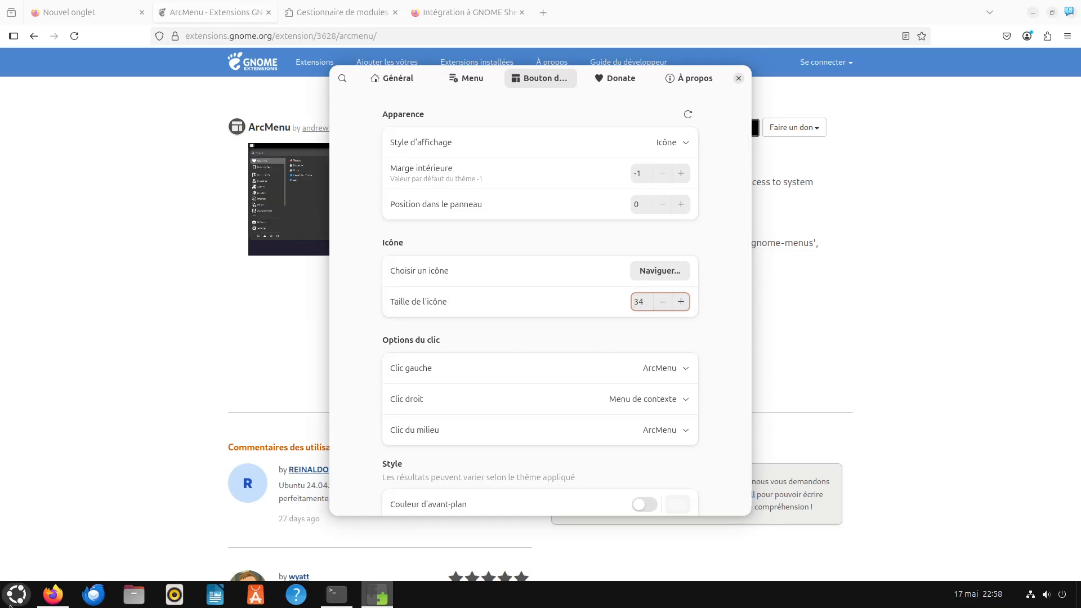
click(18, 600)
click(19, 600)
Step: Enable Afficher ArcMenu sur tous les panneaux in ArcMenu's general settings
click(468, 83)
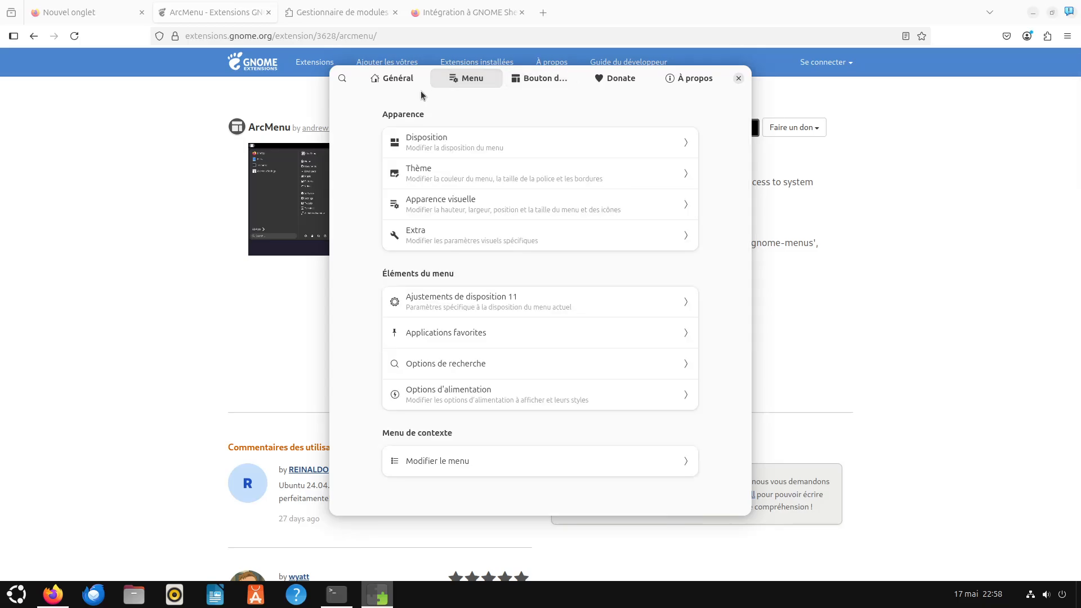
click(388, 80)
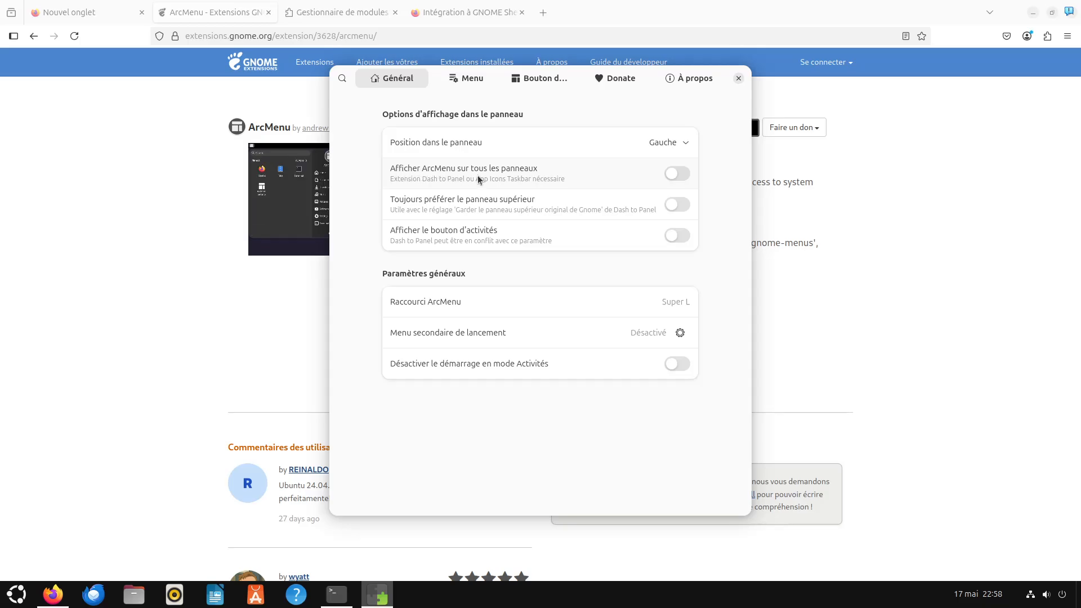
click(675, 178)
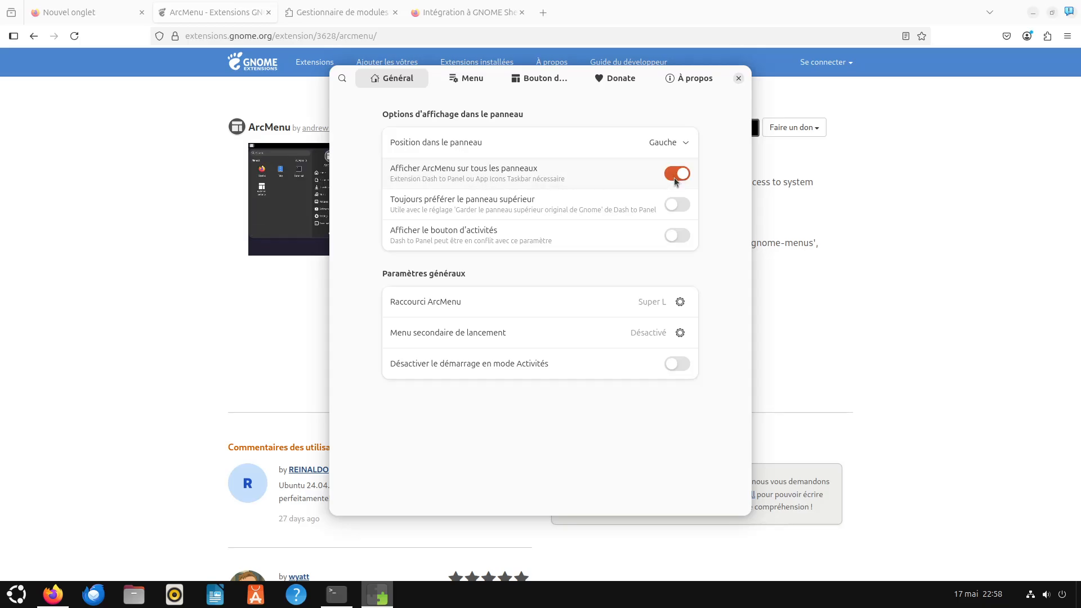
Step: Close the ArcMenu settings and open the Dash to Panel settings from the taskbar
right_click(631, 592)
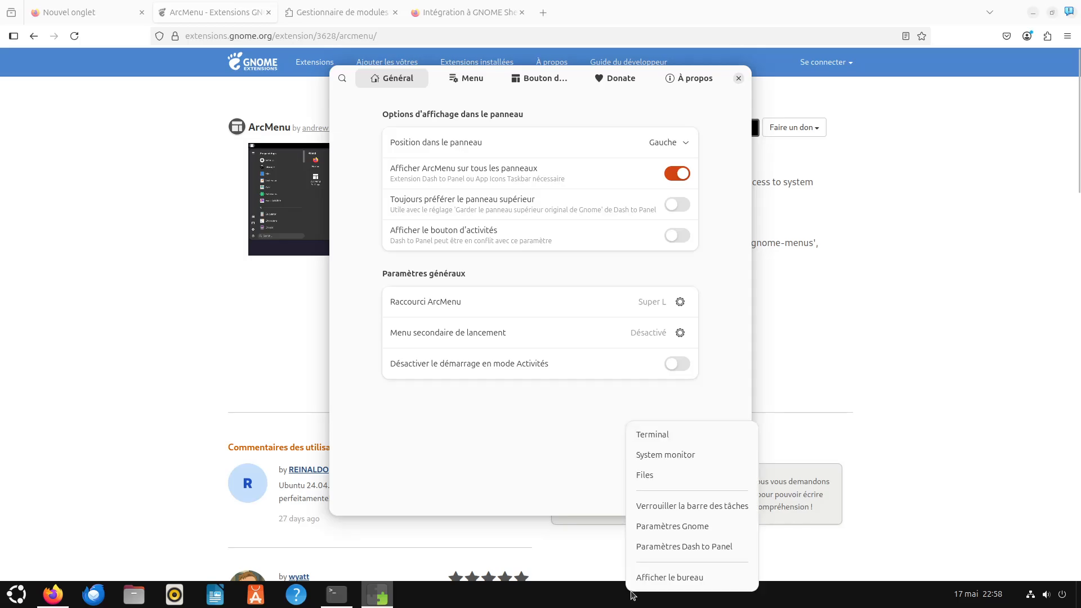
click(707, 554)
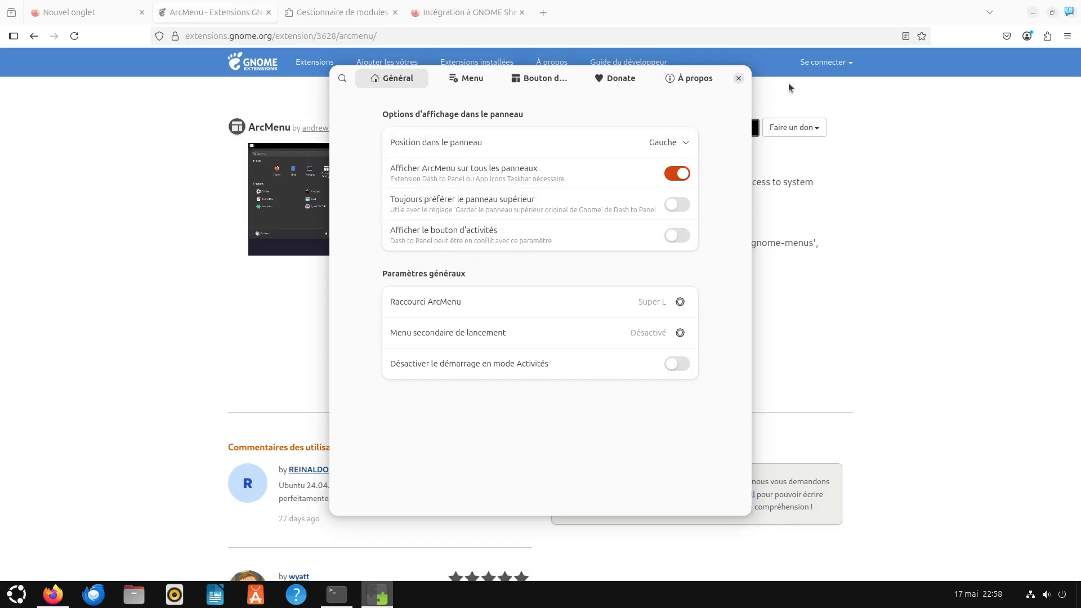
click(738, 78)
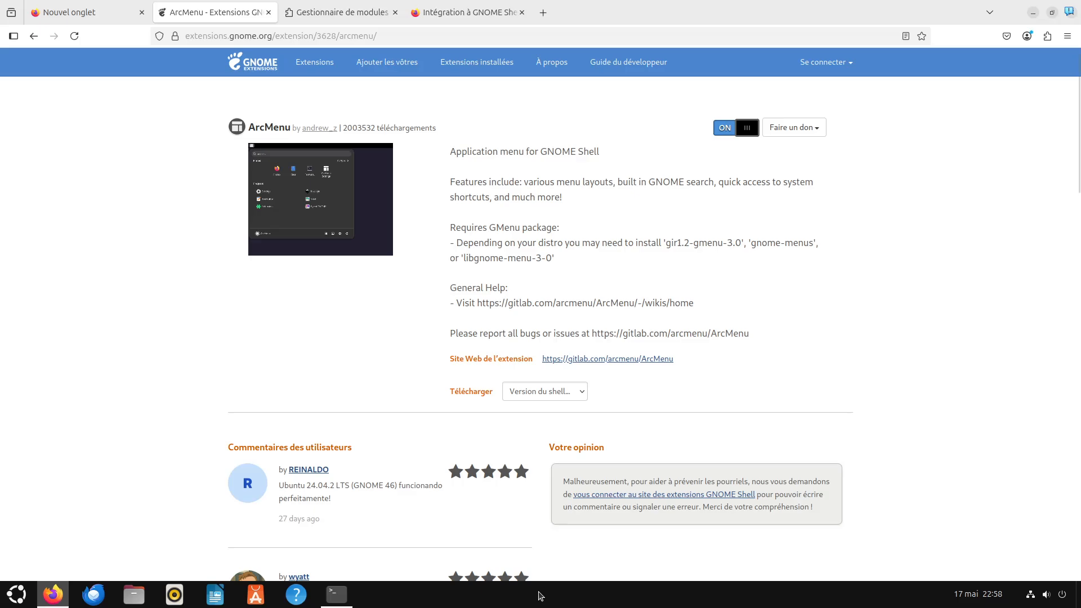
right_click(541, 595)
click(600, 549)
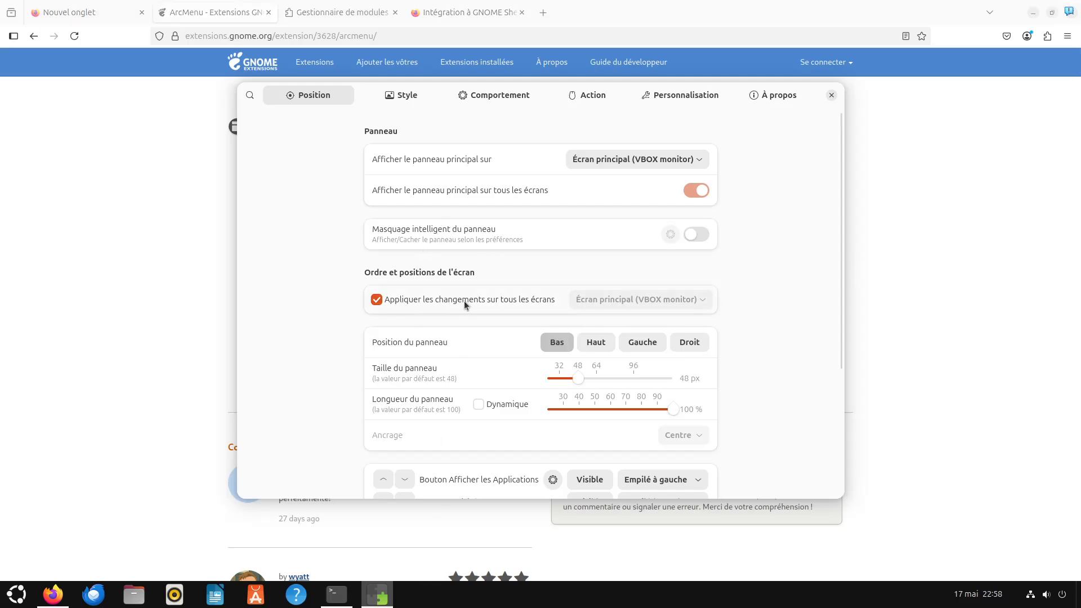
Step: Review the Dash to Panel Position, Personnalisation, Action, Comportement and Style settings, then close the settings window
scroll(477, 316, down, 1)
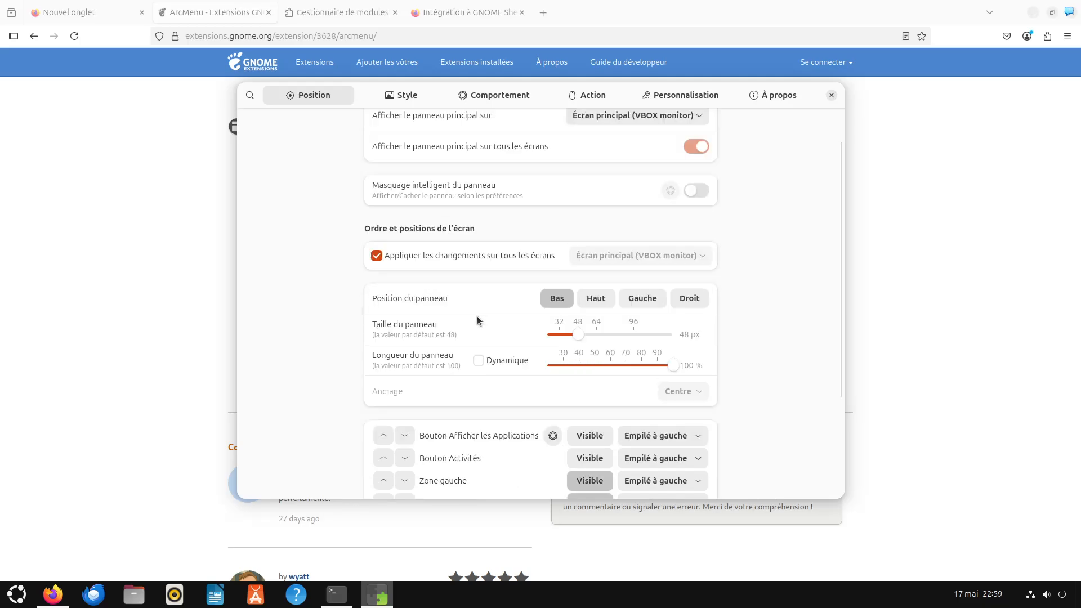
scroll(477, 316, up, 1)
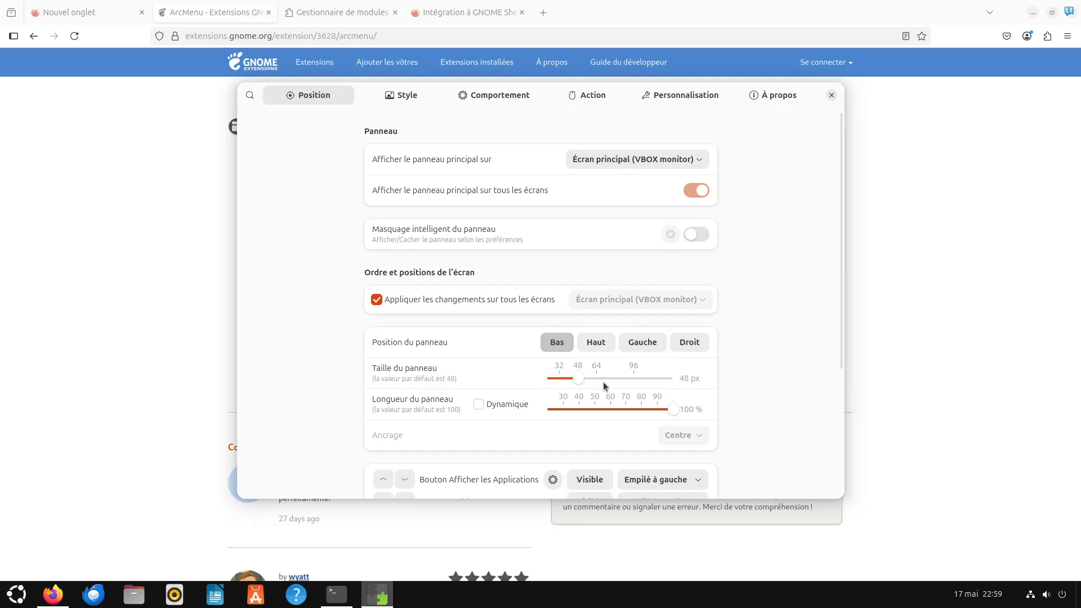
scroll(492, 380, down, 4)
scroll(491, 192, up, 4)
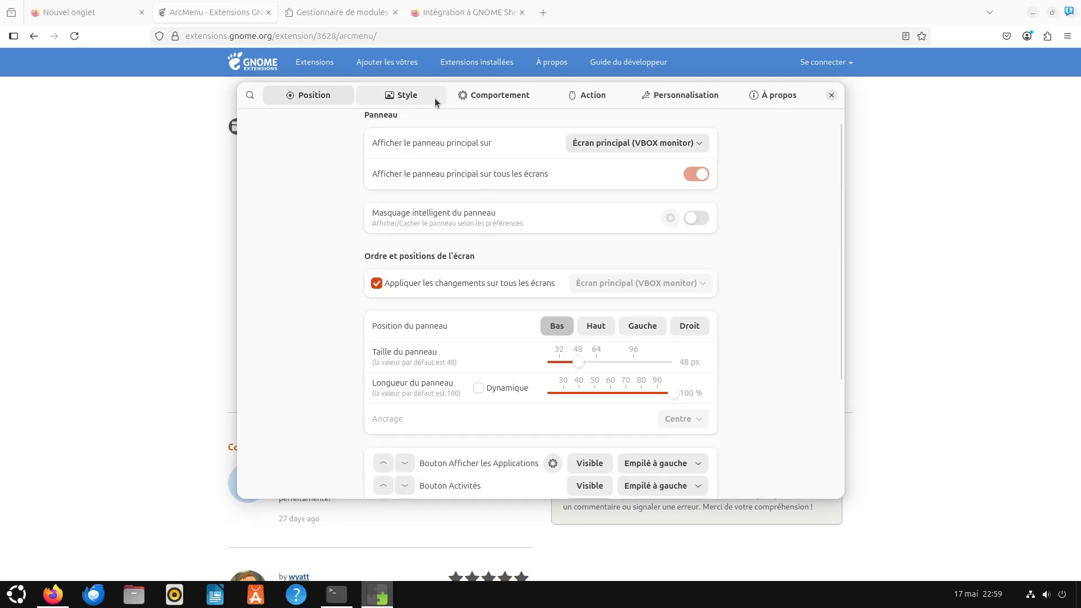
click(673, 102)
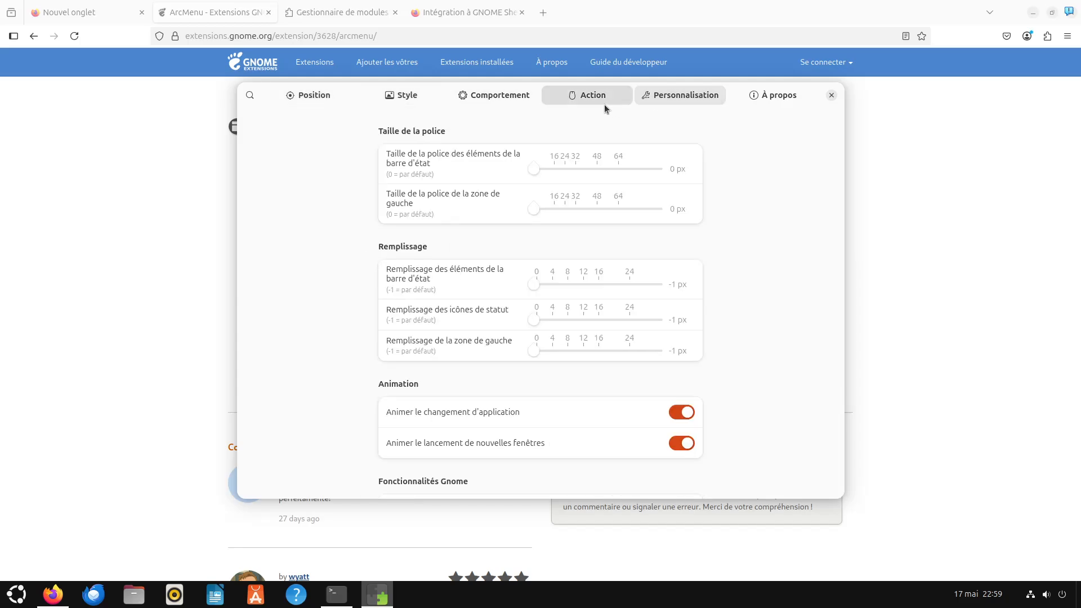
click(585, 97)
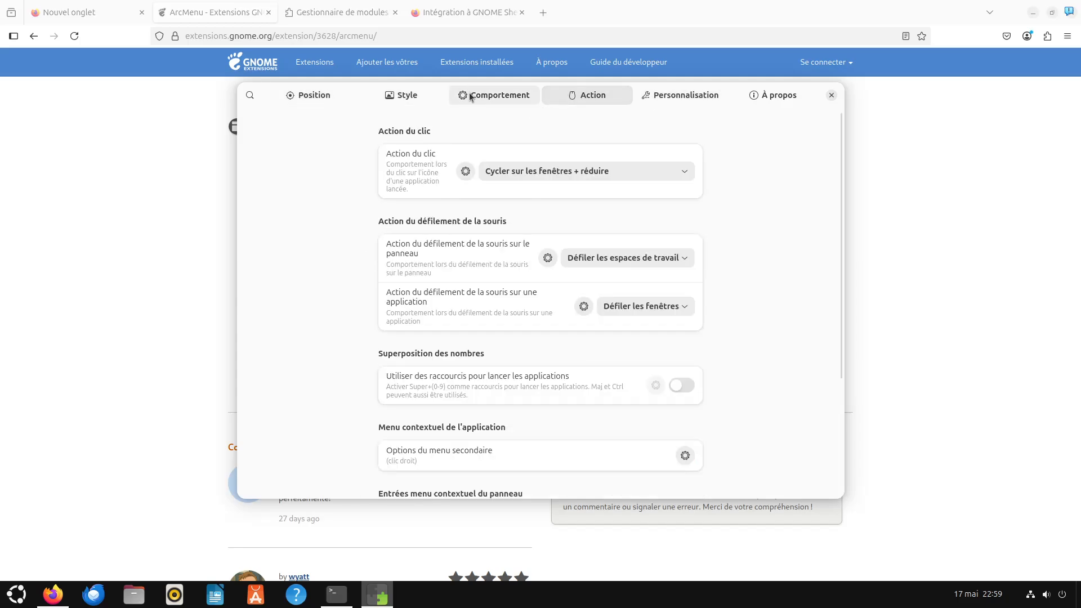
click(471, 95)
click(572, 94)
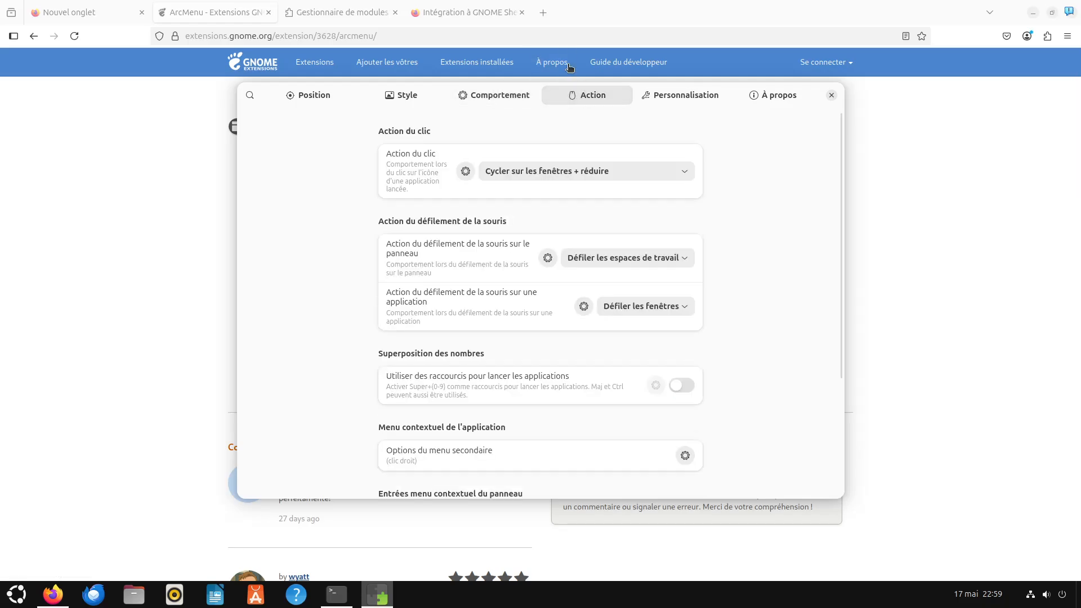
click(338, 97)
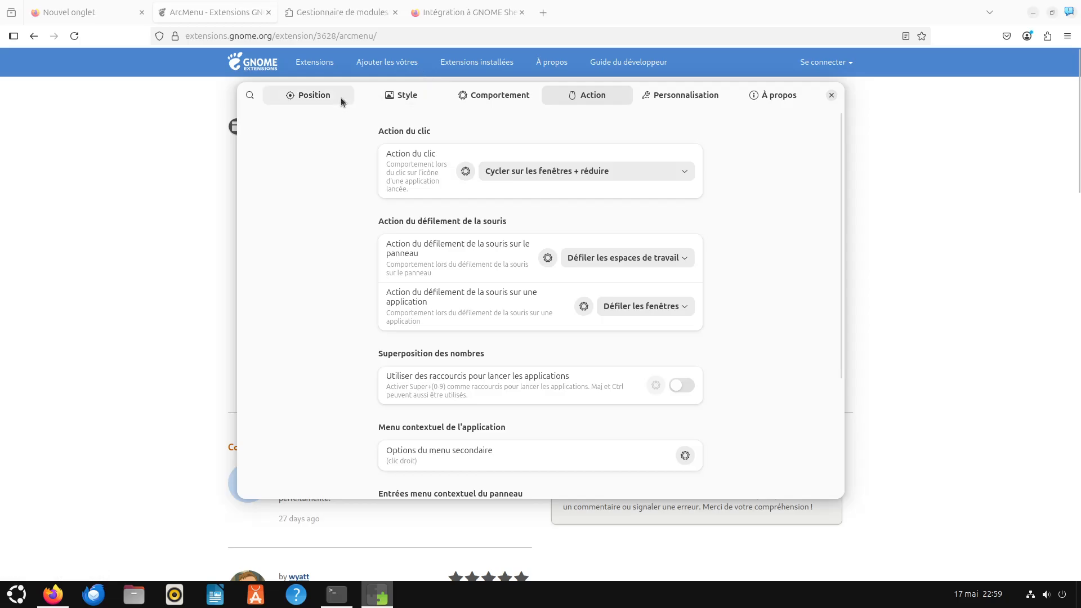
click(381, 95)
click(479, 99)
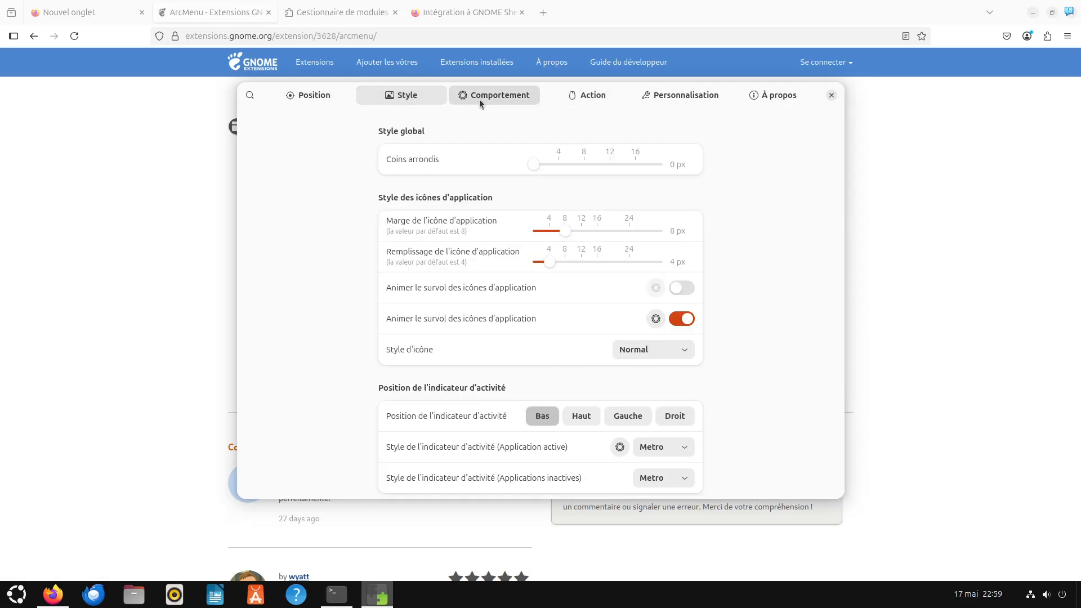
click(833, 98)
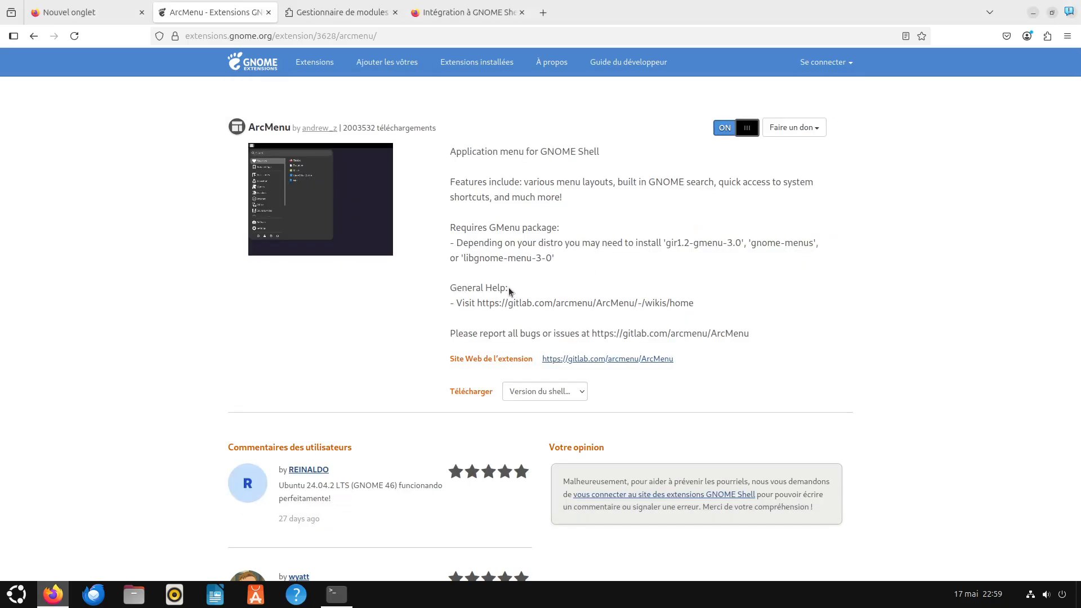
Step: Go to the full extension list on the GNOME Extensions site and sort it by Téléchargements
click(318, 65)
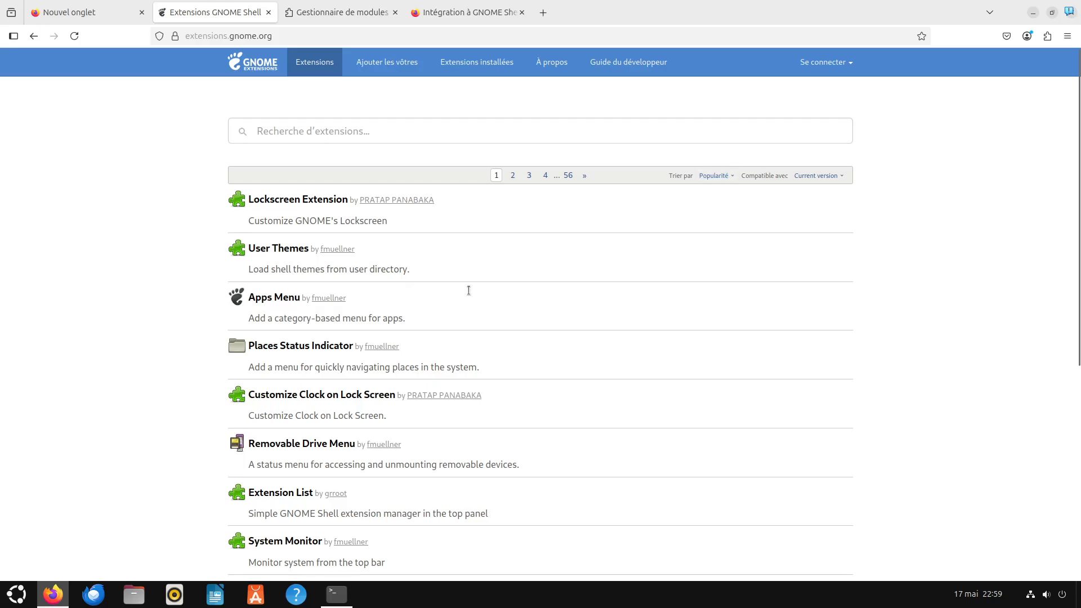
scroll(735, 244, down, 3)
scroll(746, 213, up, 3)
click(721, 176)
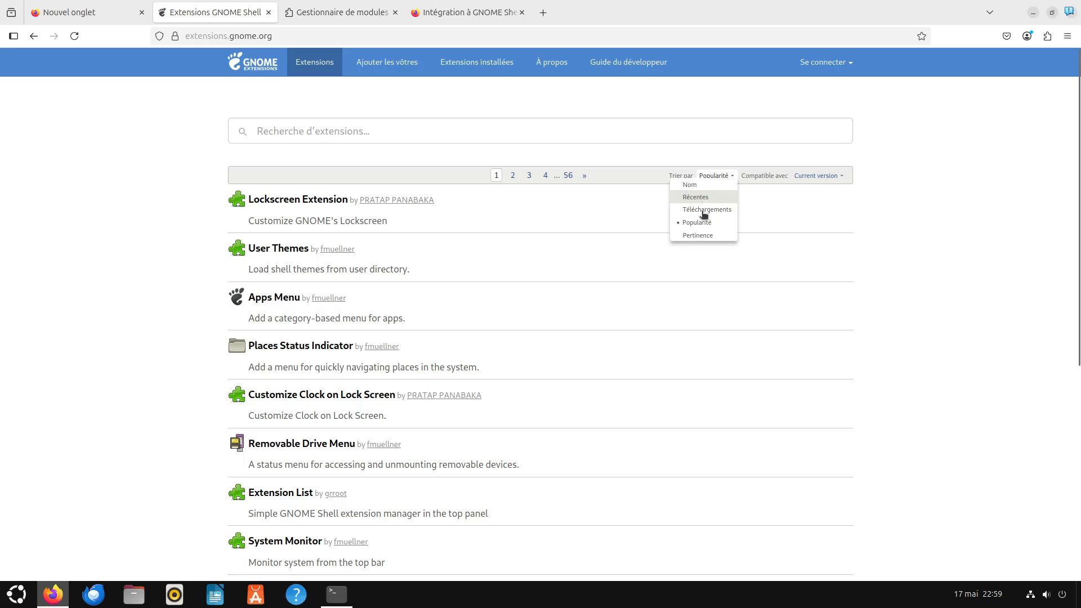
click(703, 215)
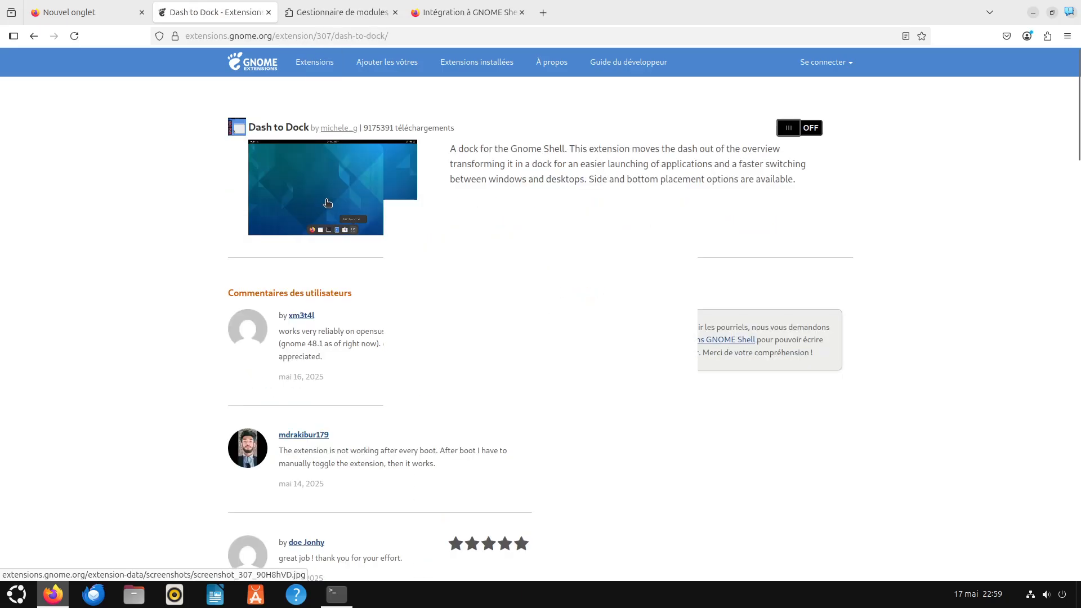
Step: View the Dash to Dock extension's screenshot, then return to the list and look through the most downloaded extensions
click(327, 203)
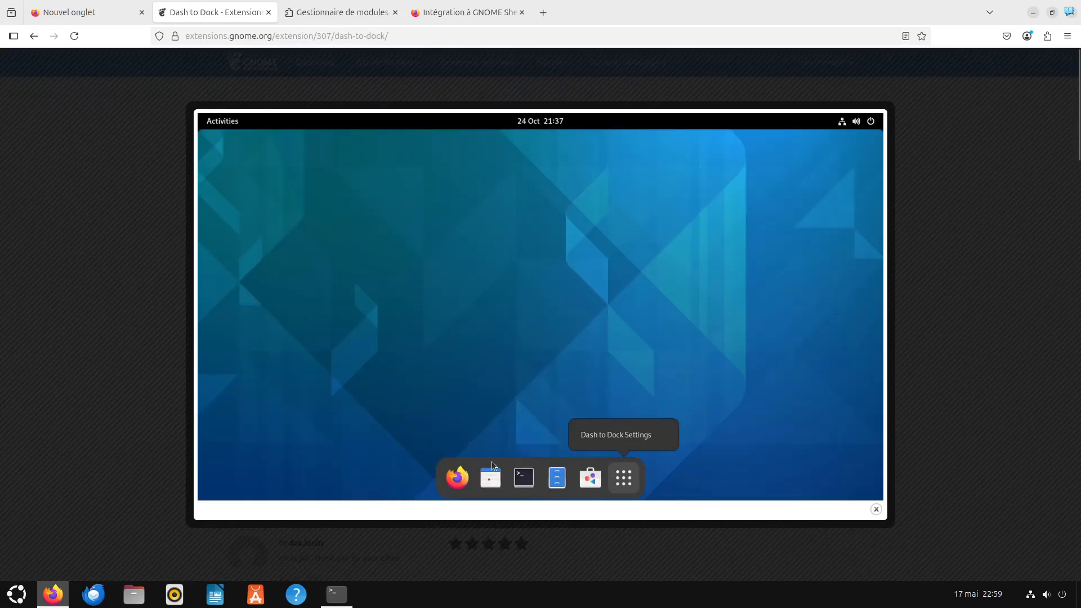
click(949, 236)
click(34, 36)
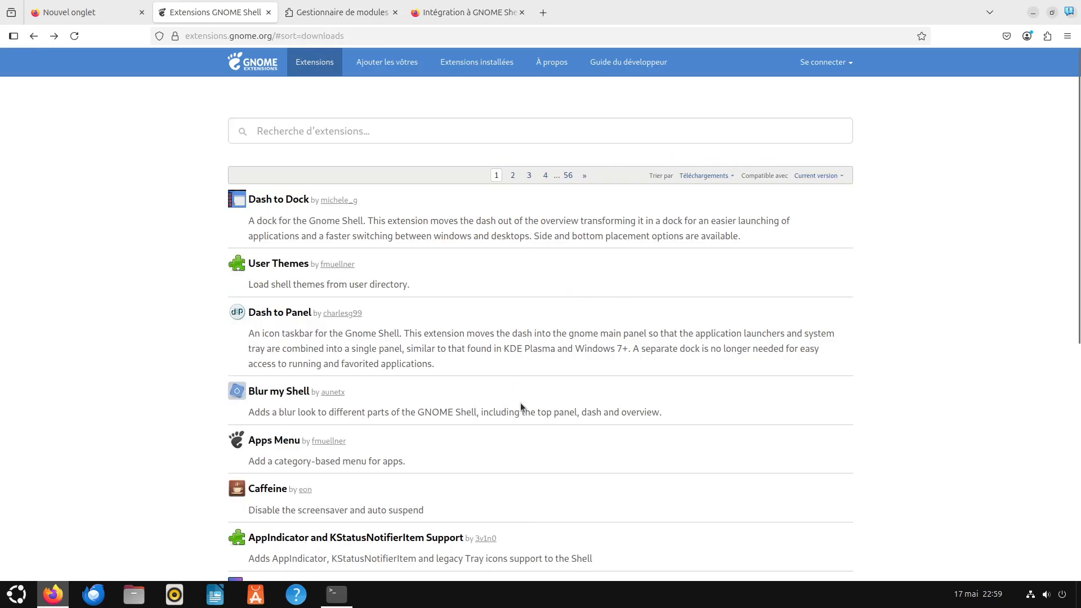
scroll(520, 403, down, 5)
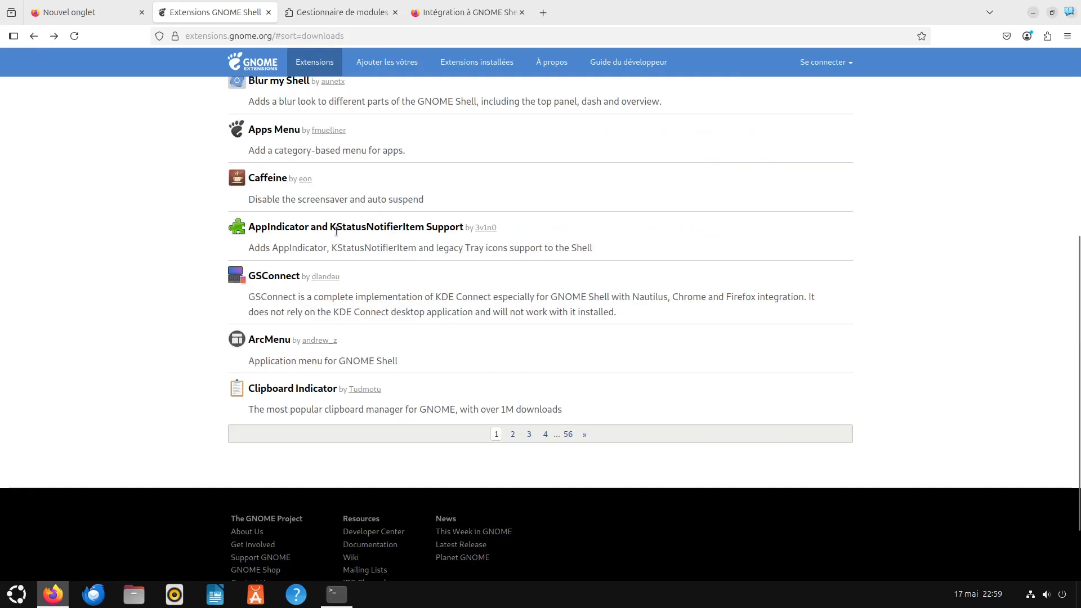
scroll(655, 417, up, 5)
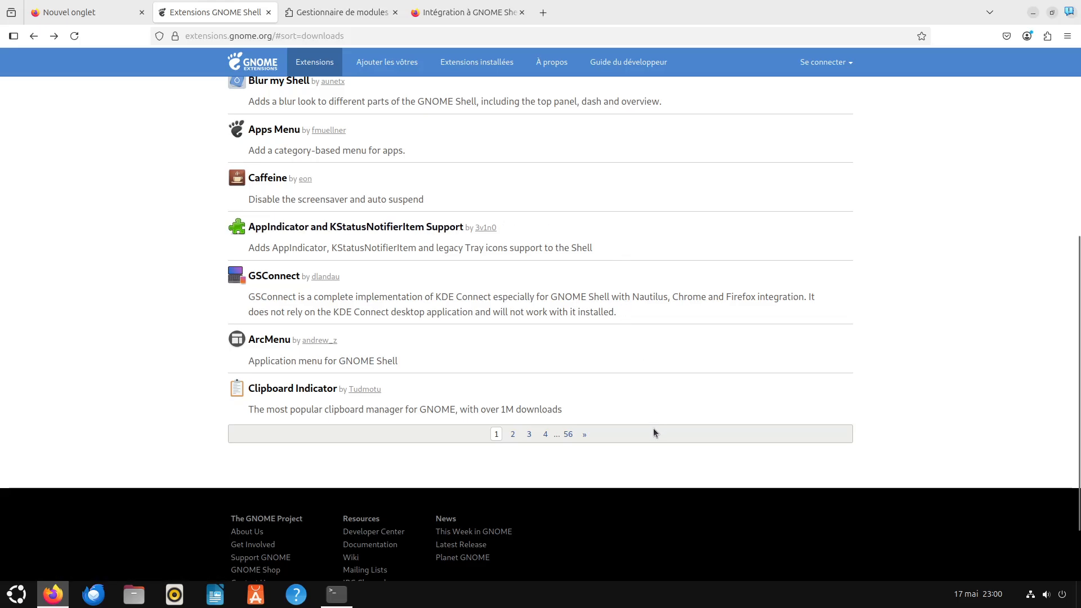